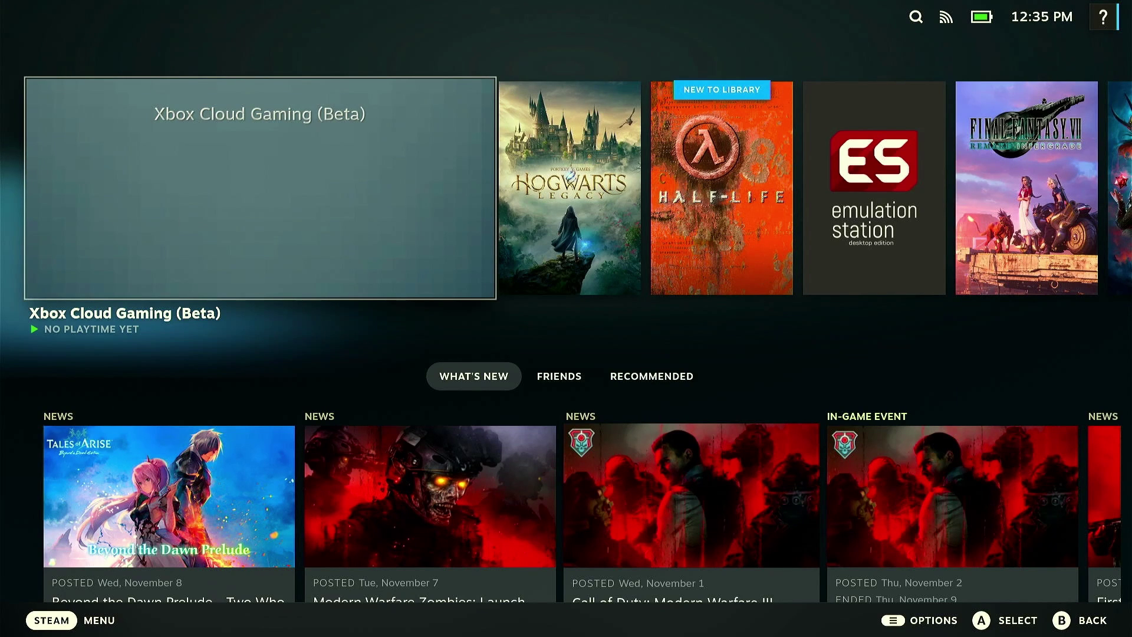
- From the Steam menu's Power options, choose Switch to Desktop
key("super")
key("Down")
key("Down")
key("Down")
key("Down")
key("Down")
key("Down")
key("Down")
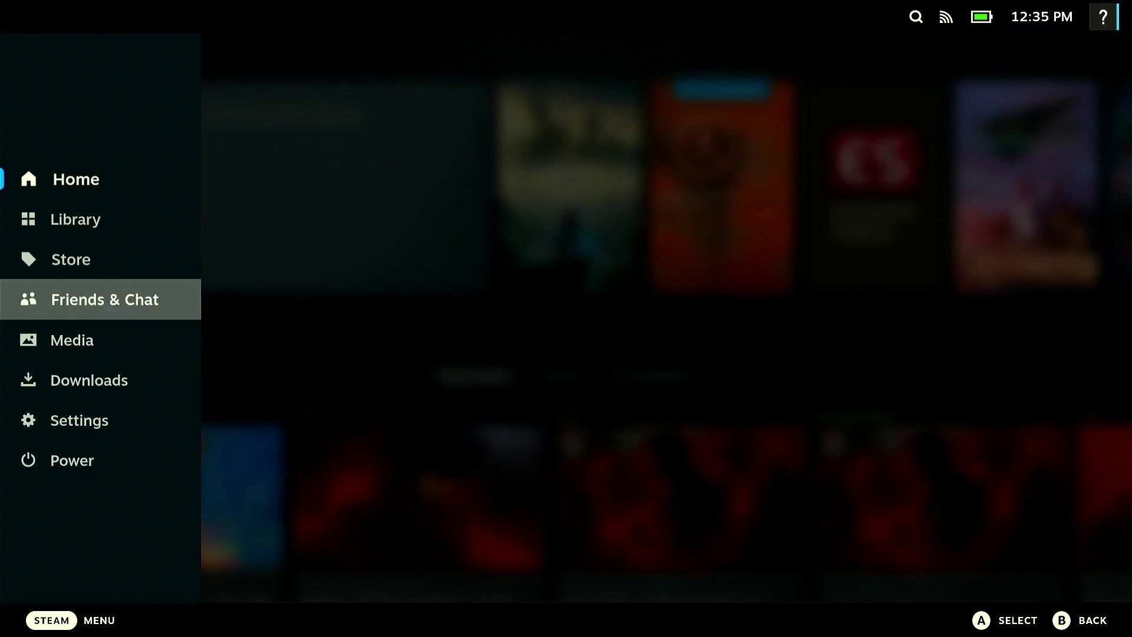
key("Down")
key("Up")
key("Return")
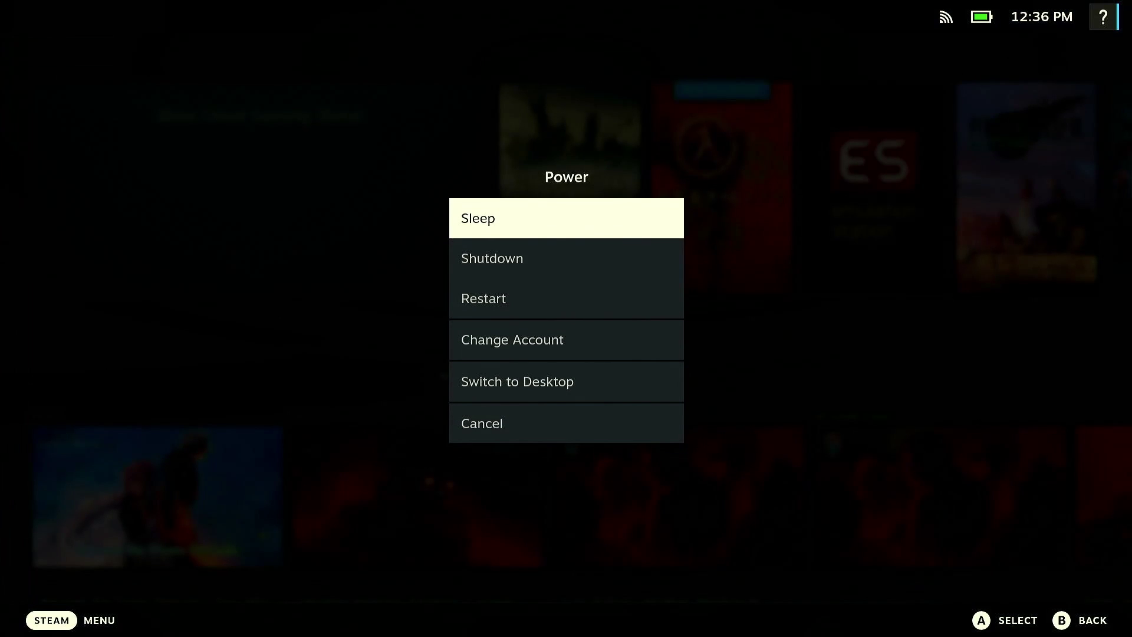
key("Down")
key("Down")
key("Down")
key("Down")
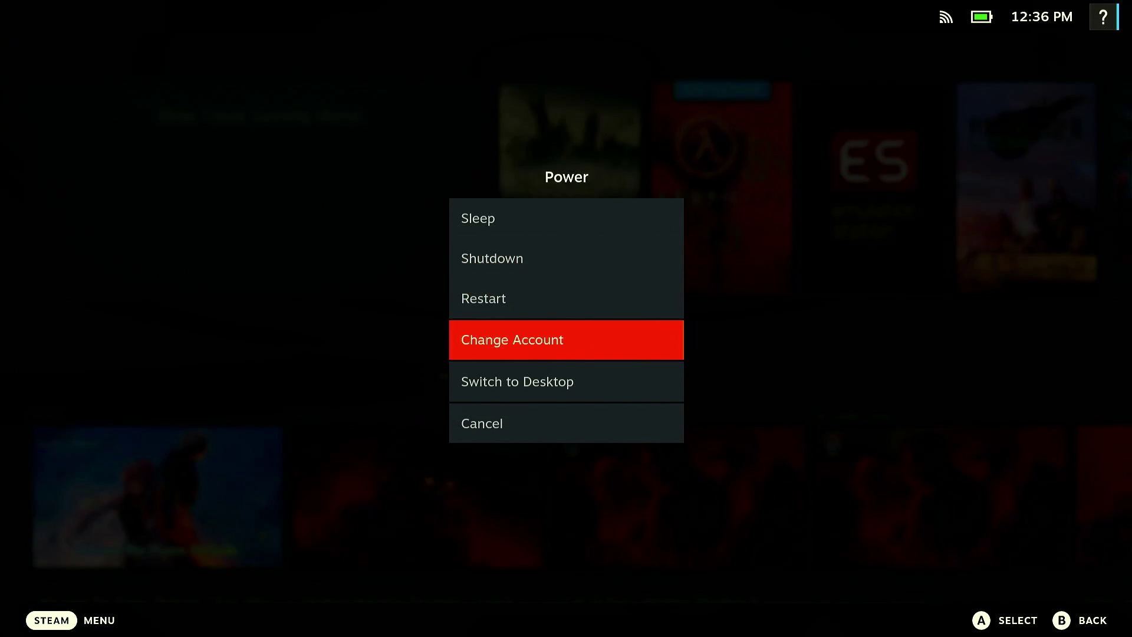
key("Return")
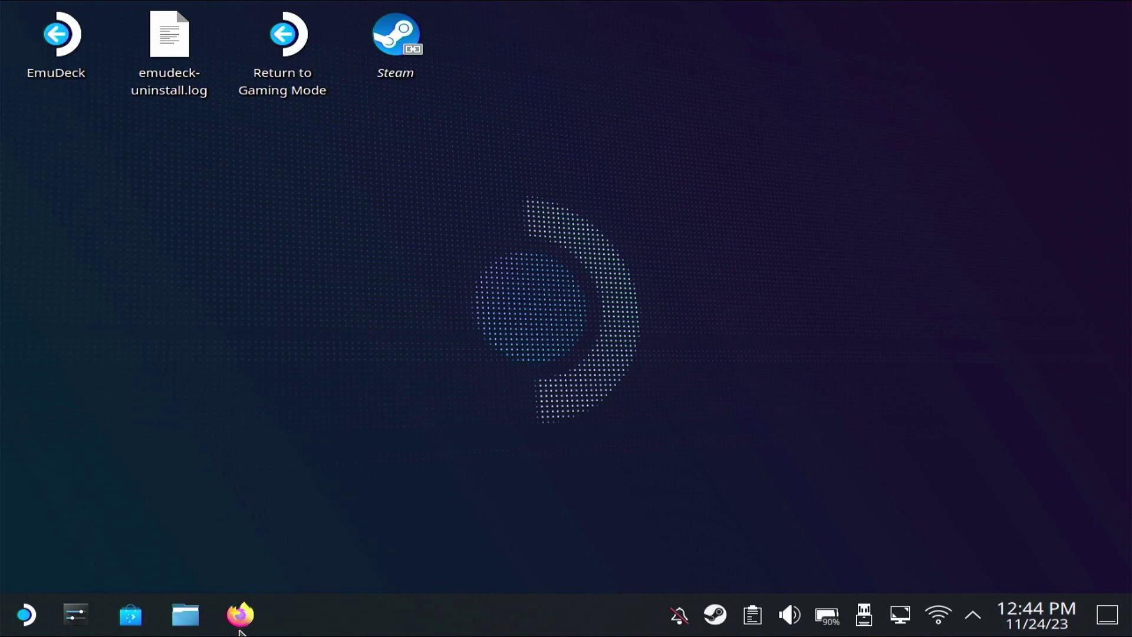
- Load github.com/steamdeckhomebrew/decky-loader in Firefox
left_click(240, 614)
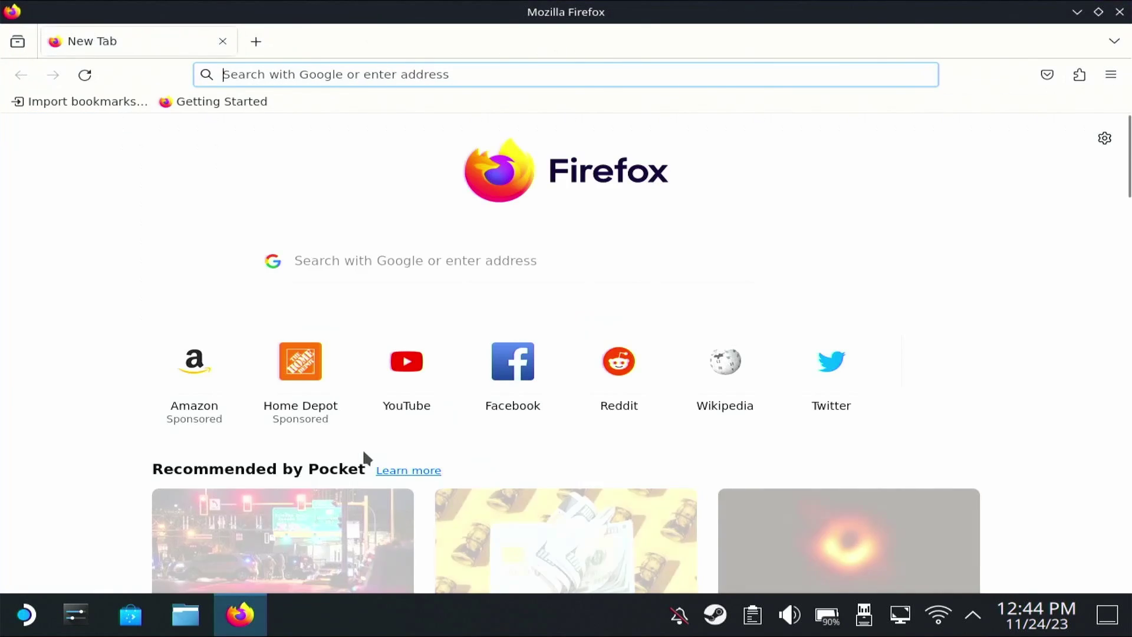
left_click(354, 81)
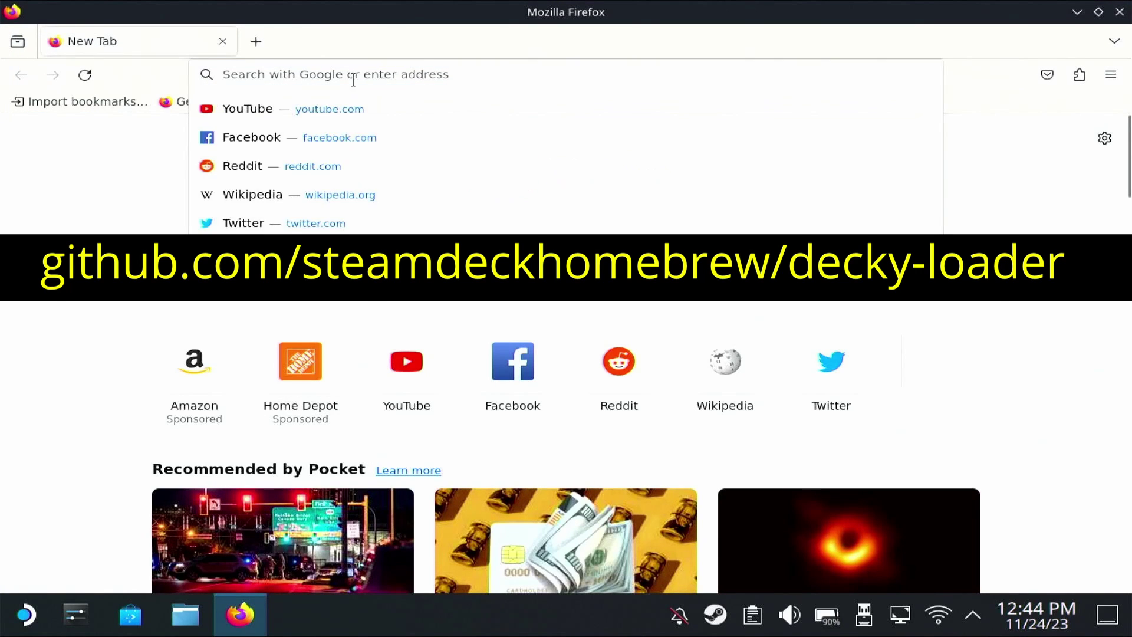
type("github.com/steamdeckhomebrew/decky")
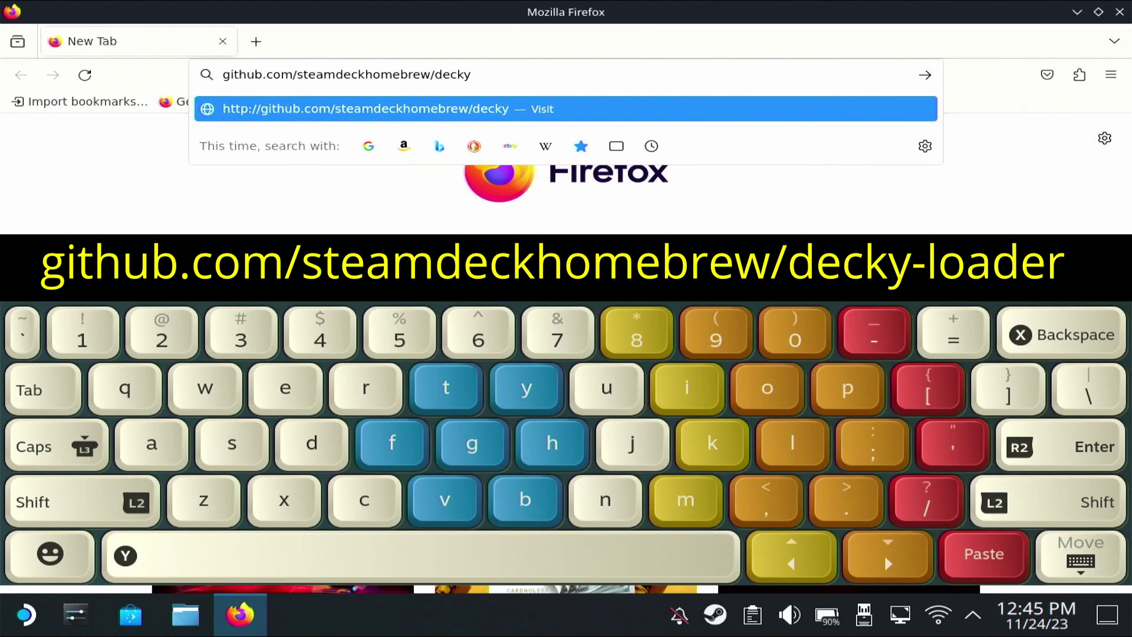
type("-loader")
key("Return")
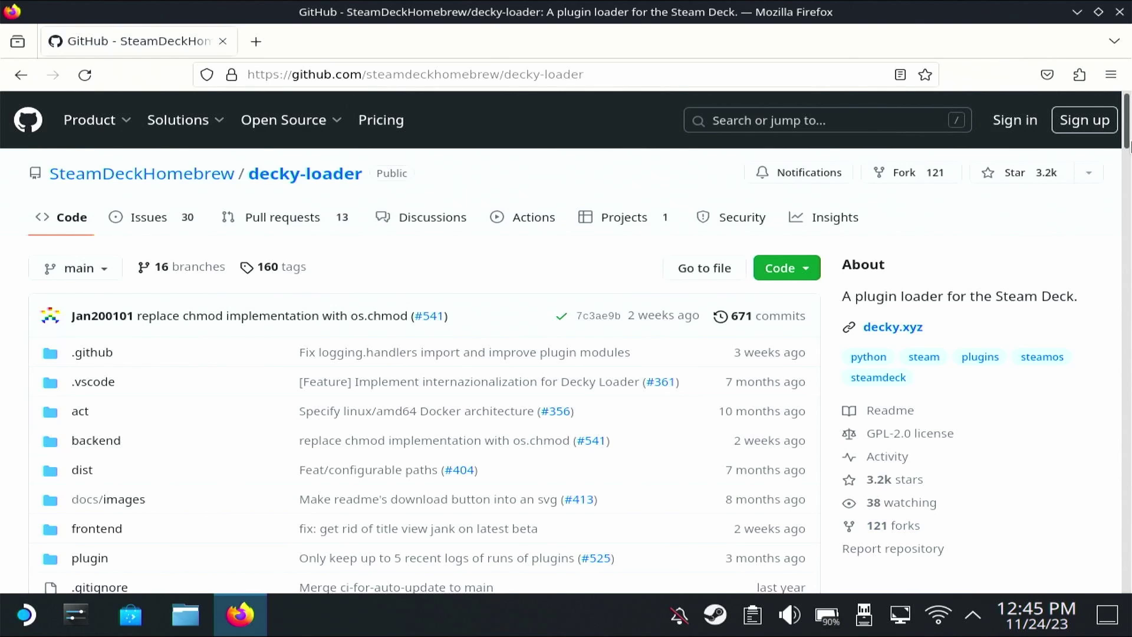
- Download decky_installer.desktop from the README and open the downloaded file
scroll(1125, 154, "down", 1)
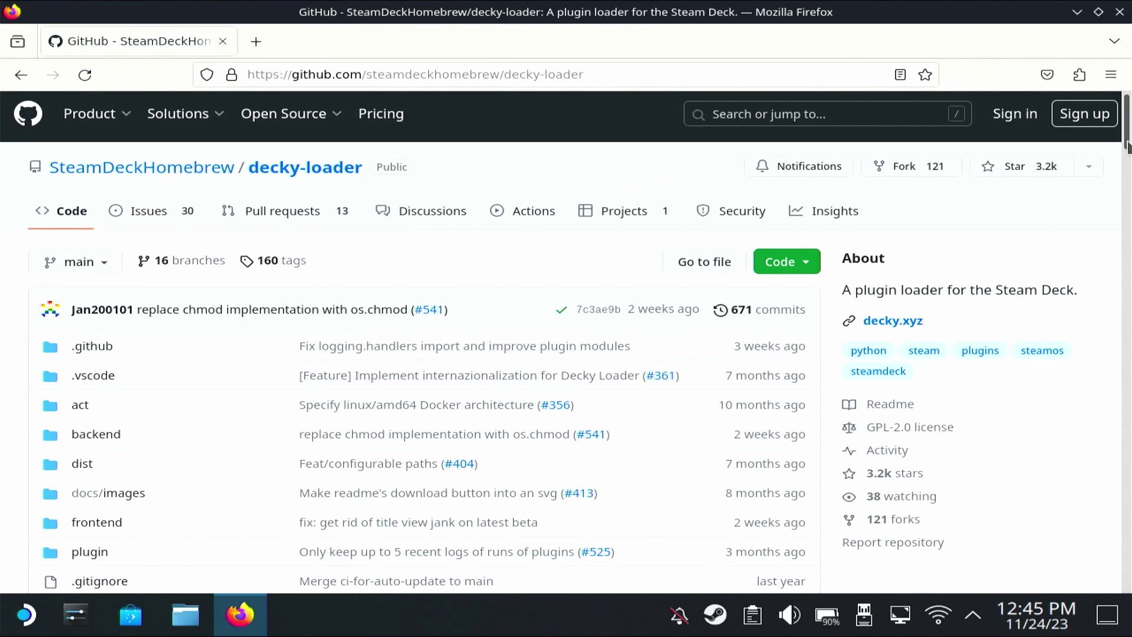
scroll(1125, 200, "down", 8)
scroll(1122, 211, "down", 2)
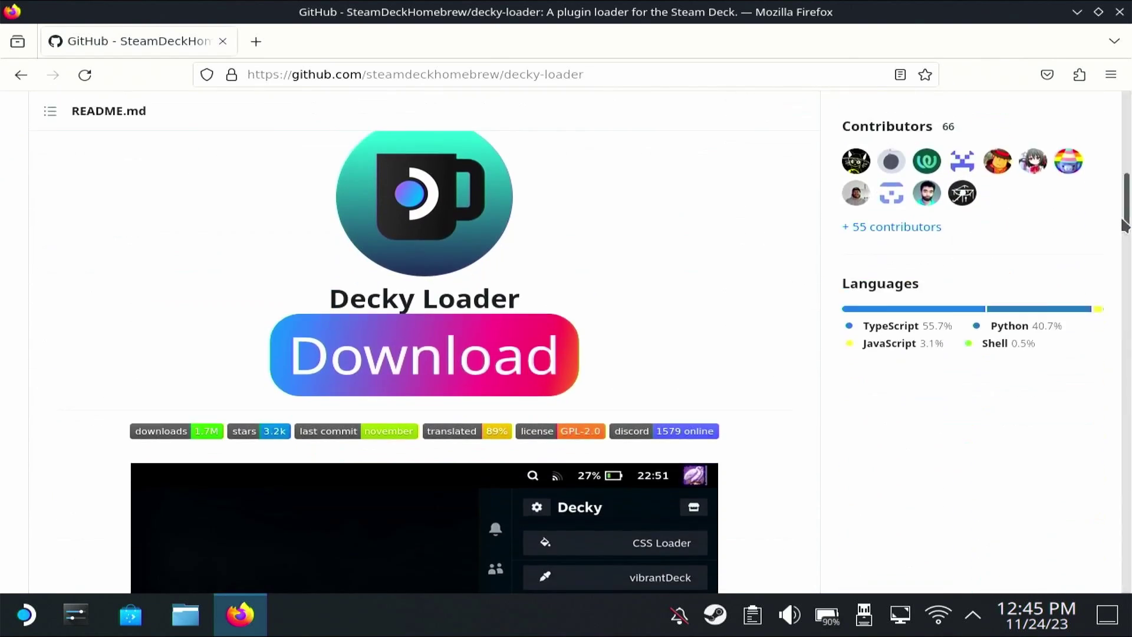
left_click(469, 363)
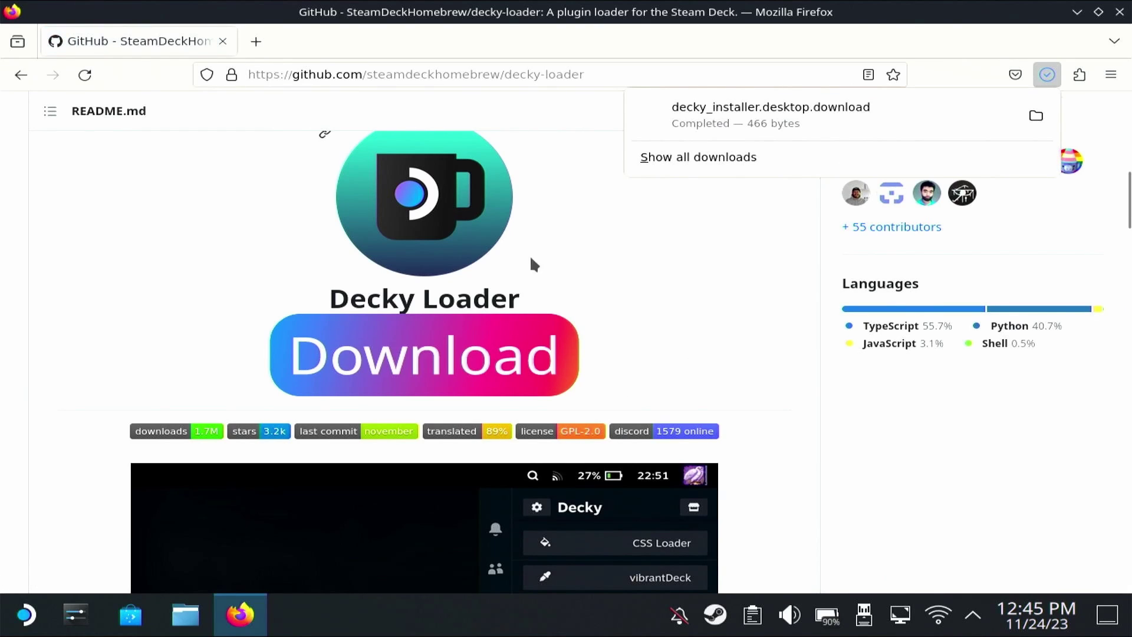
left_click(745, 111)
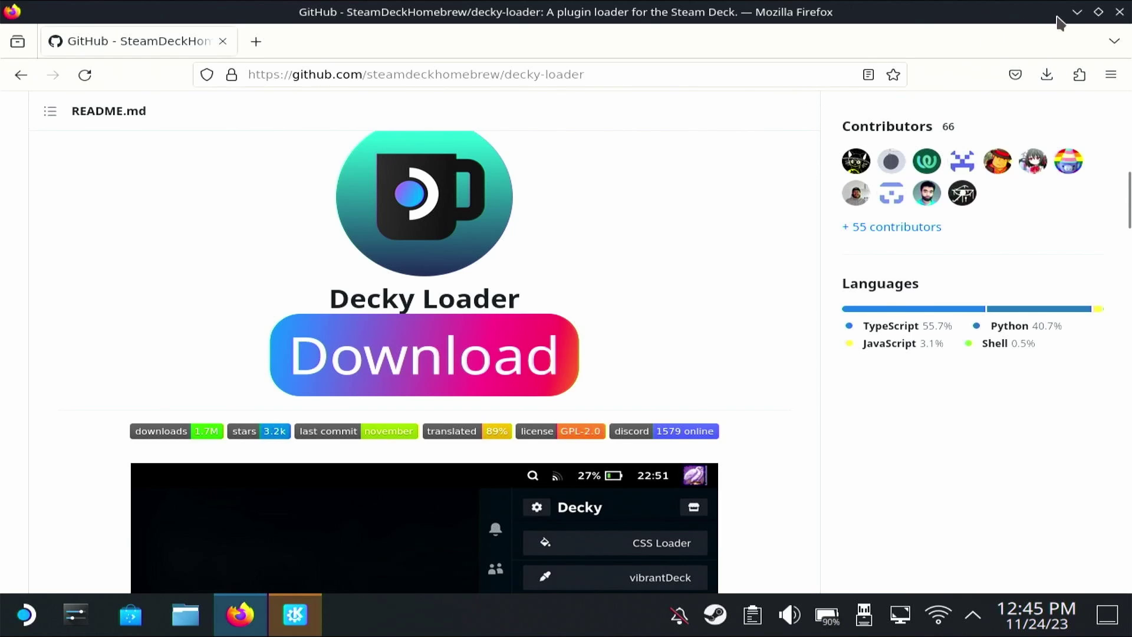
- Run decky_installer.desktop from the Downloads folder in Dolphin
left_click(1077, 12)
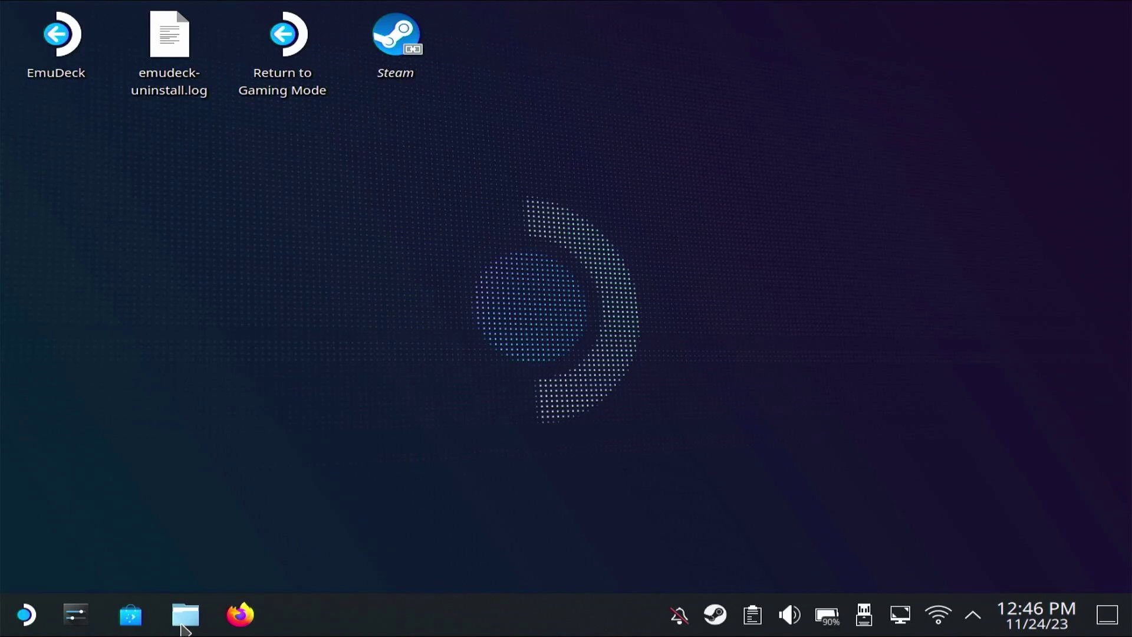
left_click(185, 614)
double_click(546, 274)
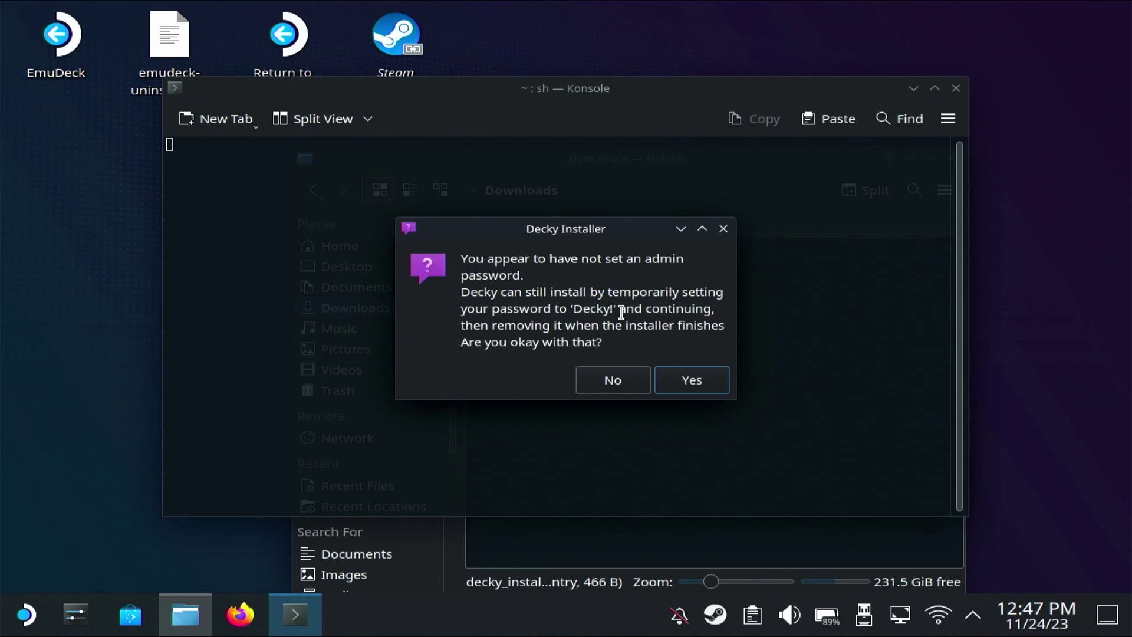
- Accept the temporary-password prompt, install the release branch, and close the finished installer
mouse_move(615, 310)
left_mouse_down()
mouse_move(585, 311)
mouse_move(613, 308)
left_mouse_up()
left_click(603, 312)
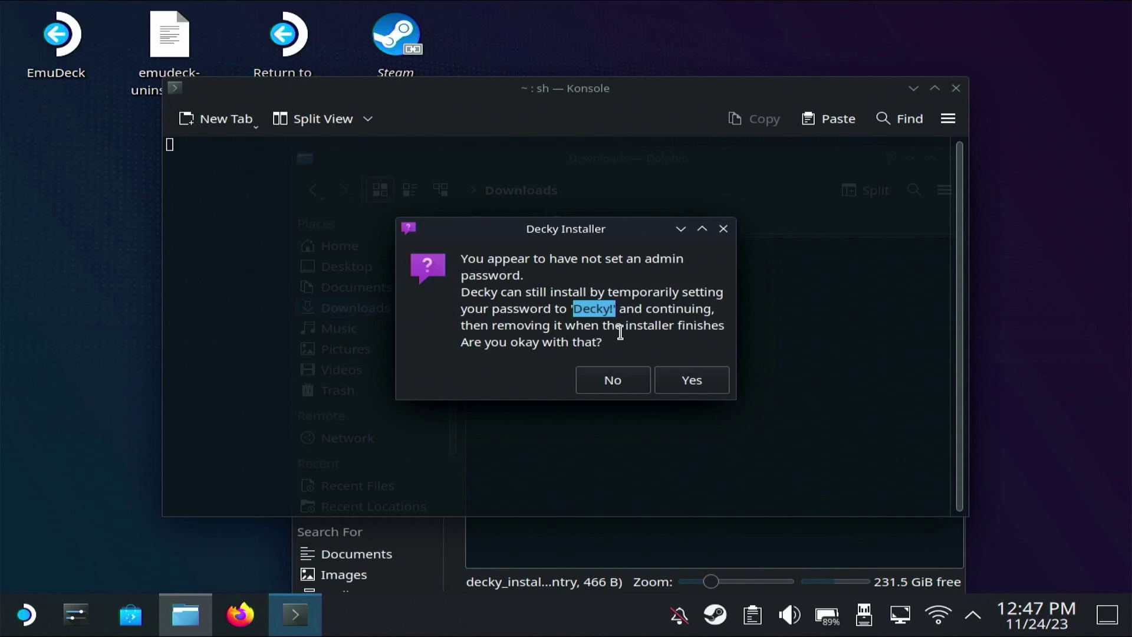
left_click(620, 328)
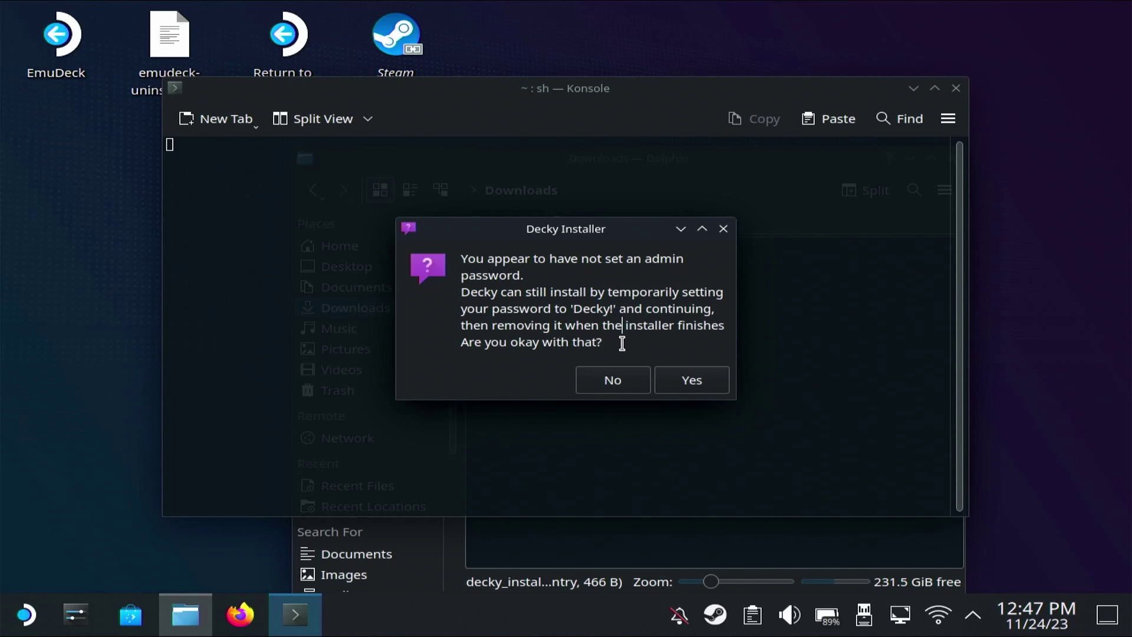
left_click(682, 382)
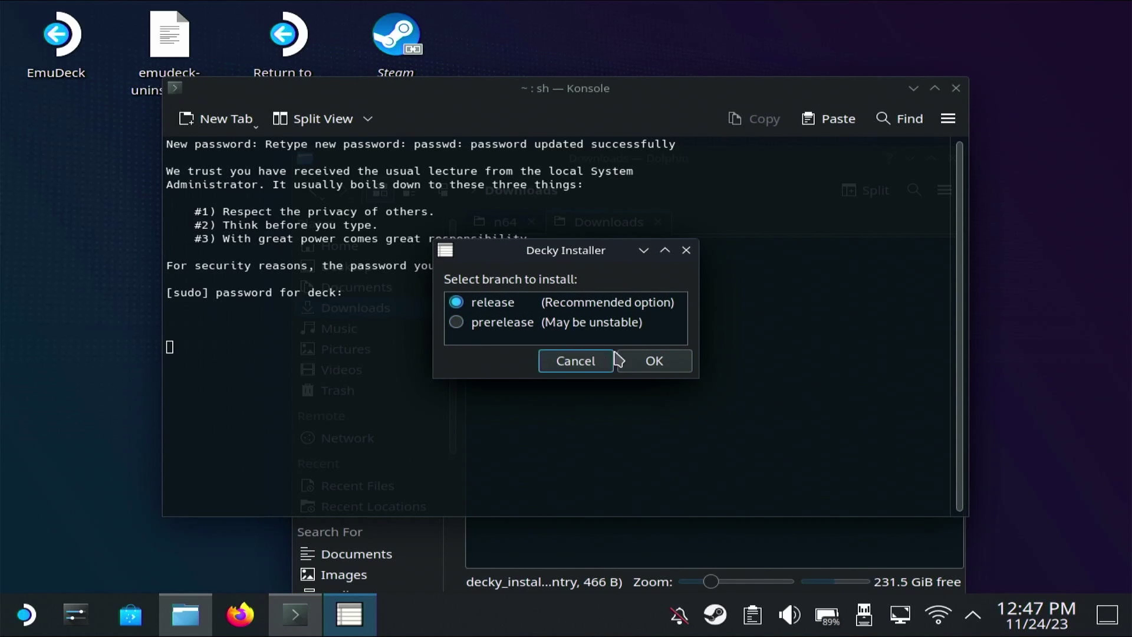
left_click(644, 364)
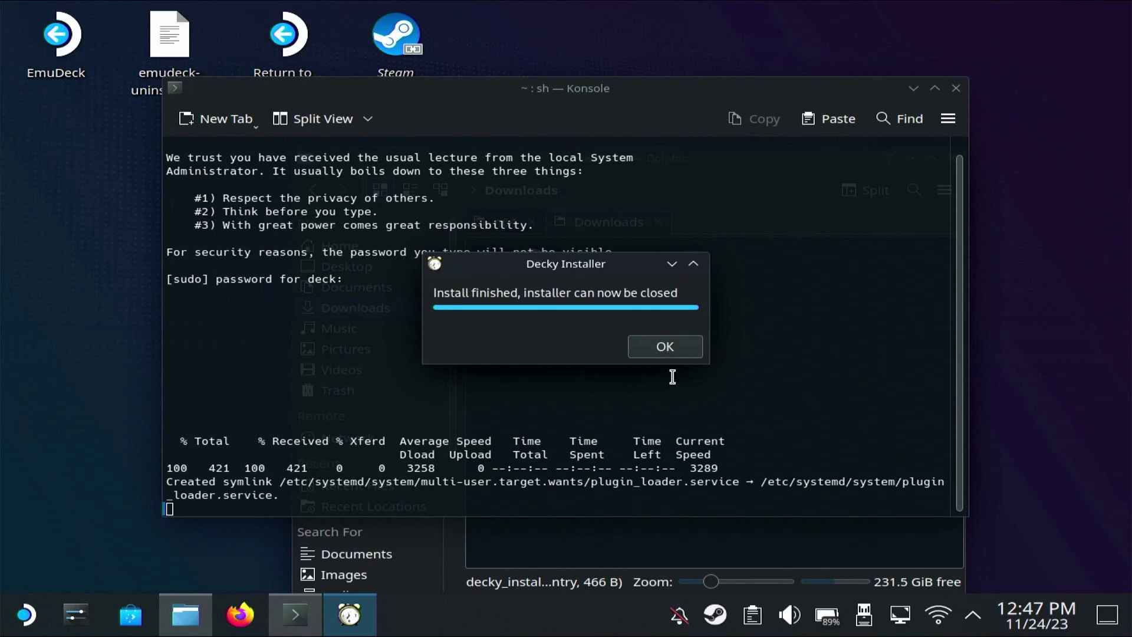
left_click(665, 347)
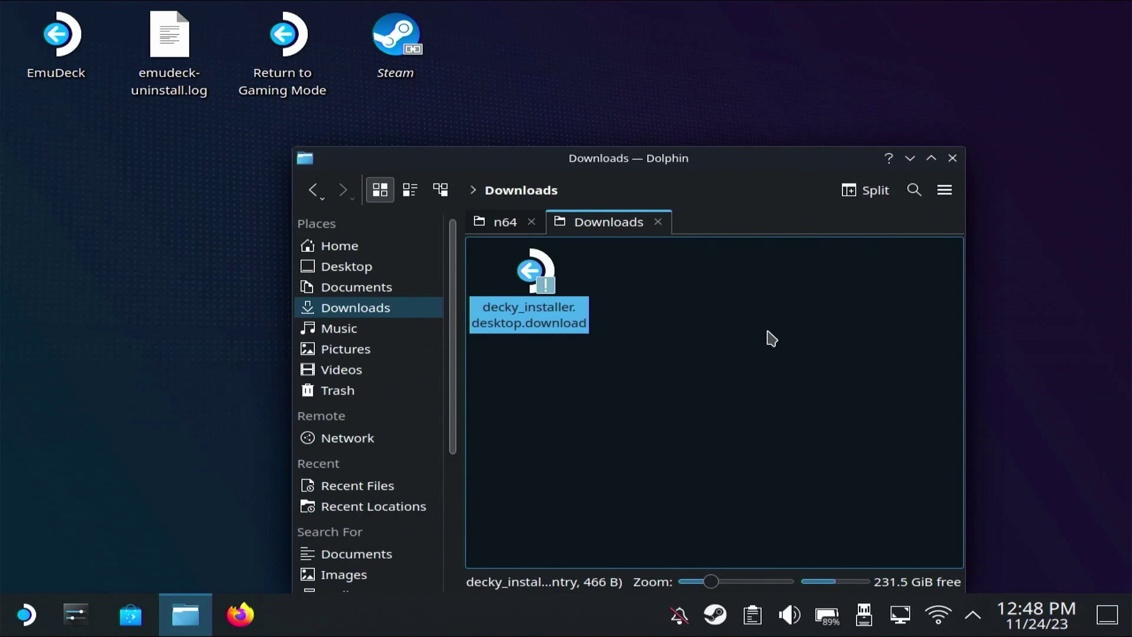
- Close Dolphin, return to Gaming Mode, and show the Decky tab in the quick access menu
left_click(951, 158)
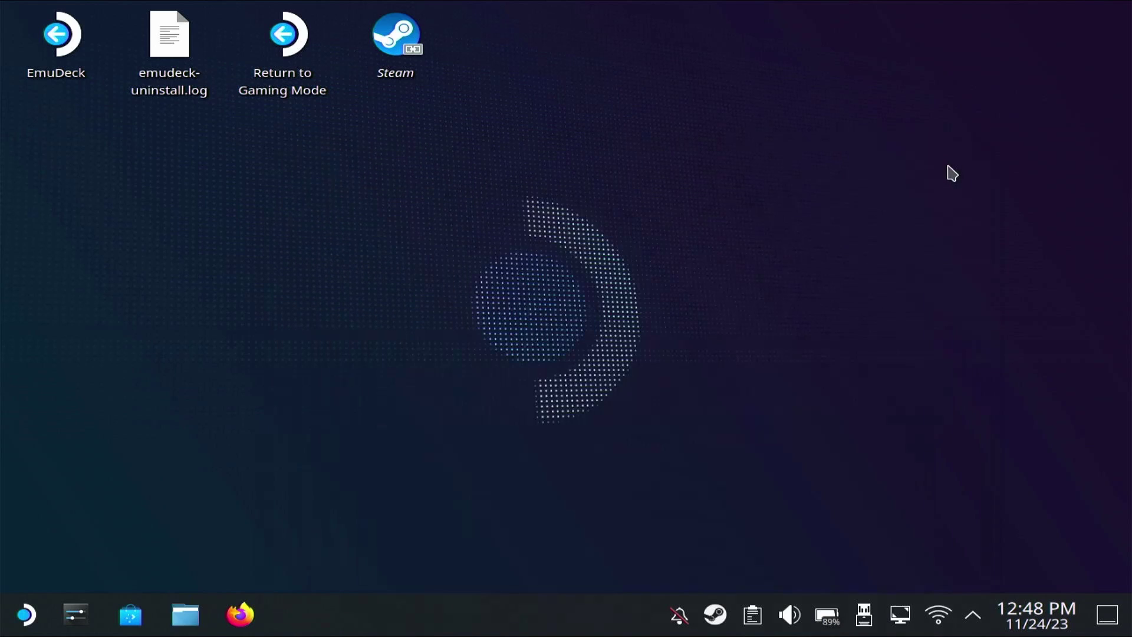
left_click(271, 57)
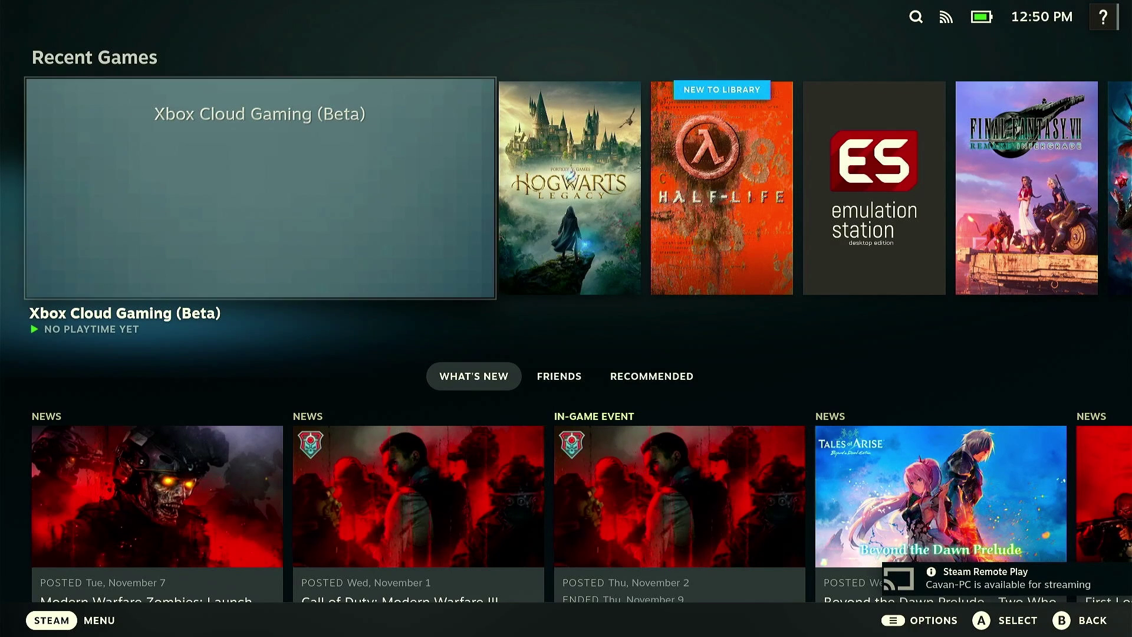
key("ctrl+2")
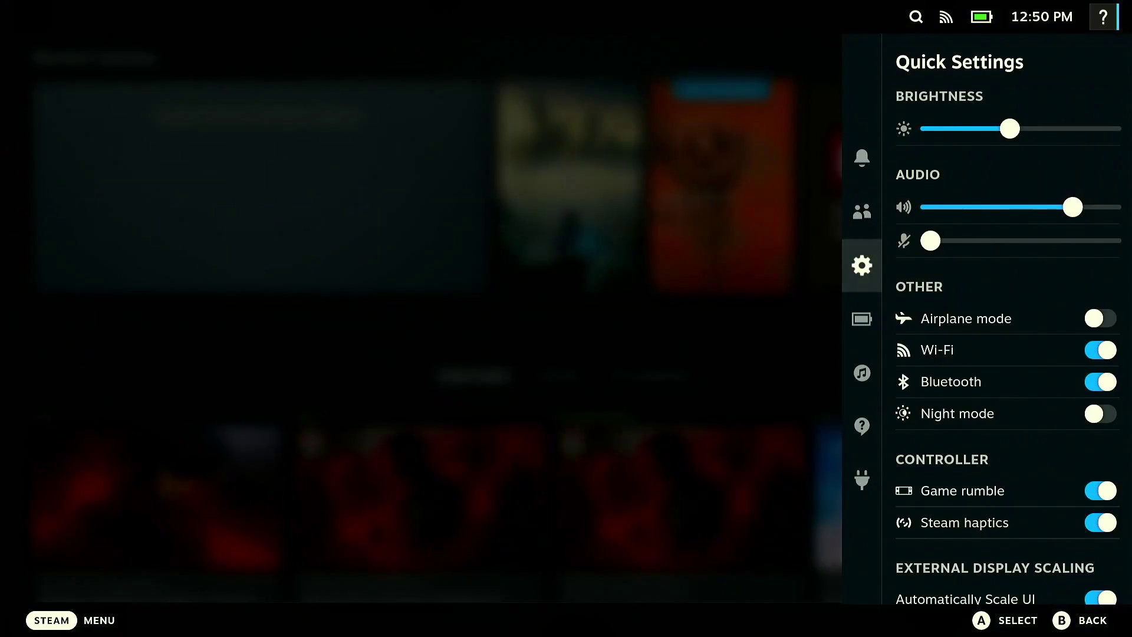
key("Down")
key("Down")
key("Down")
key("Down")
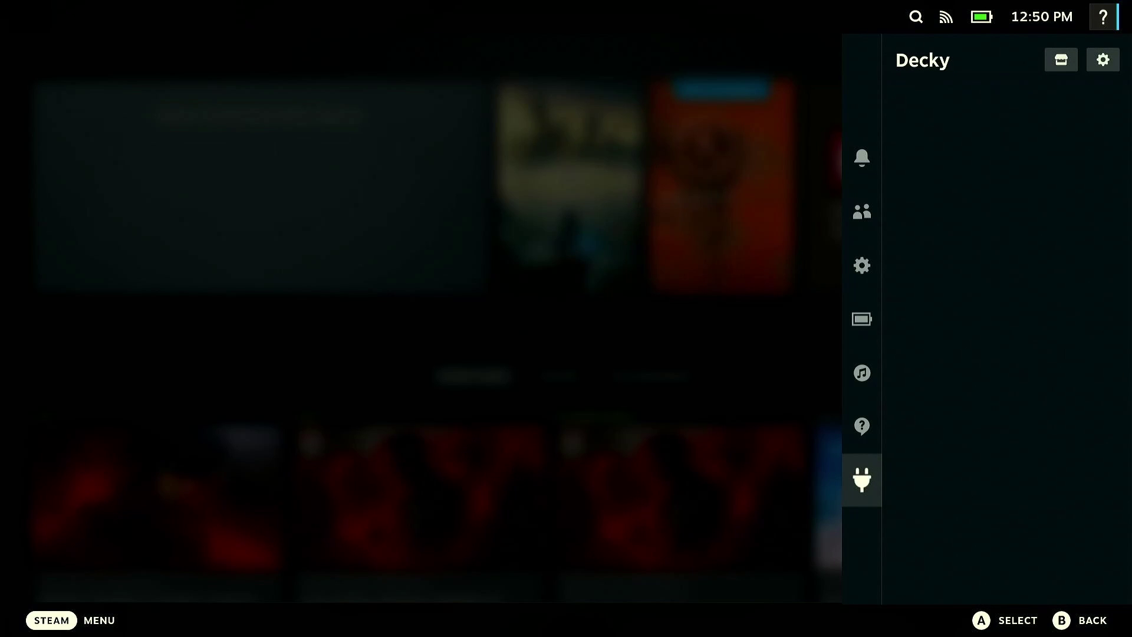
- Browse the Decky plugin store down to the SteamGridDB plugin
key("Right")
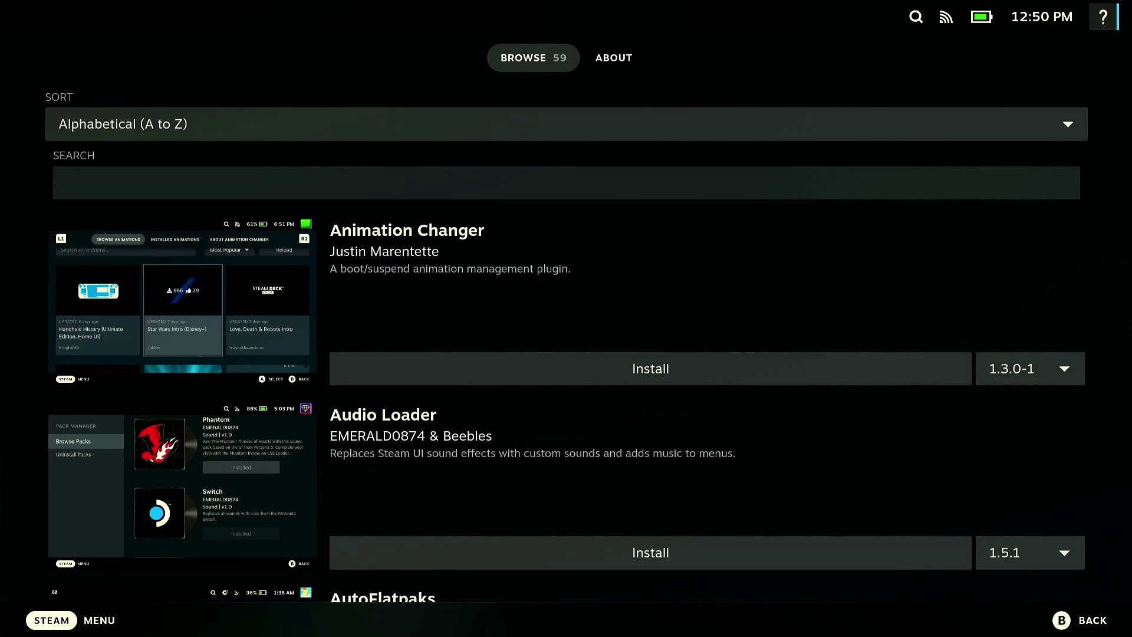
key("Down")
key("Down")
key("Down")
key("Down")
key("Down")
key("Down")
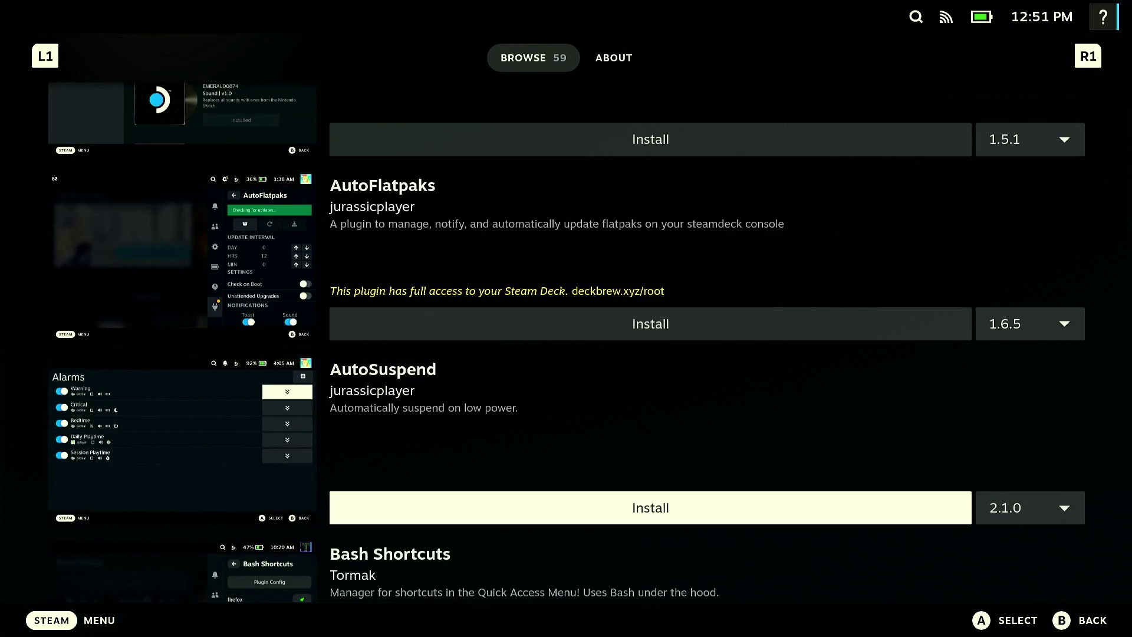
key("Down")
key("Down")
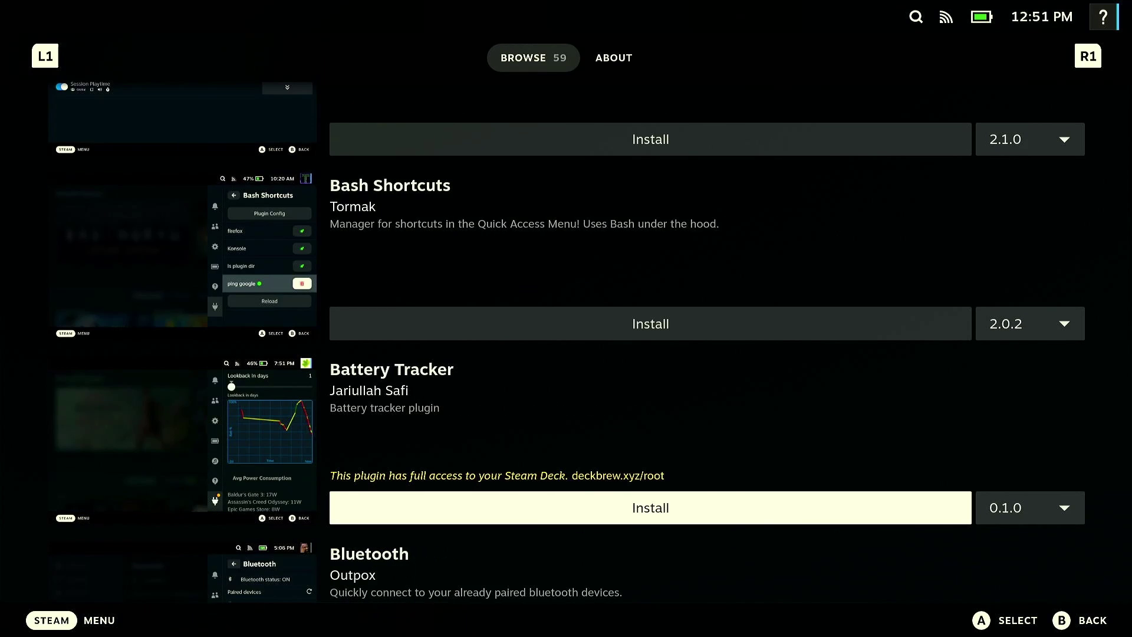
key("Down")
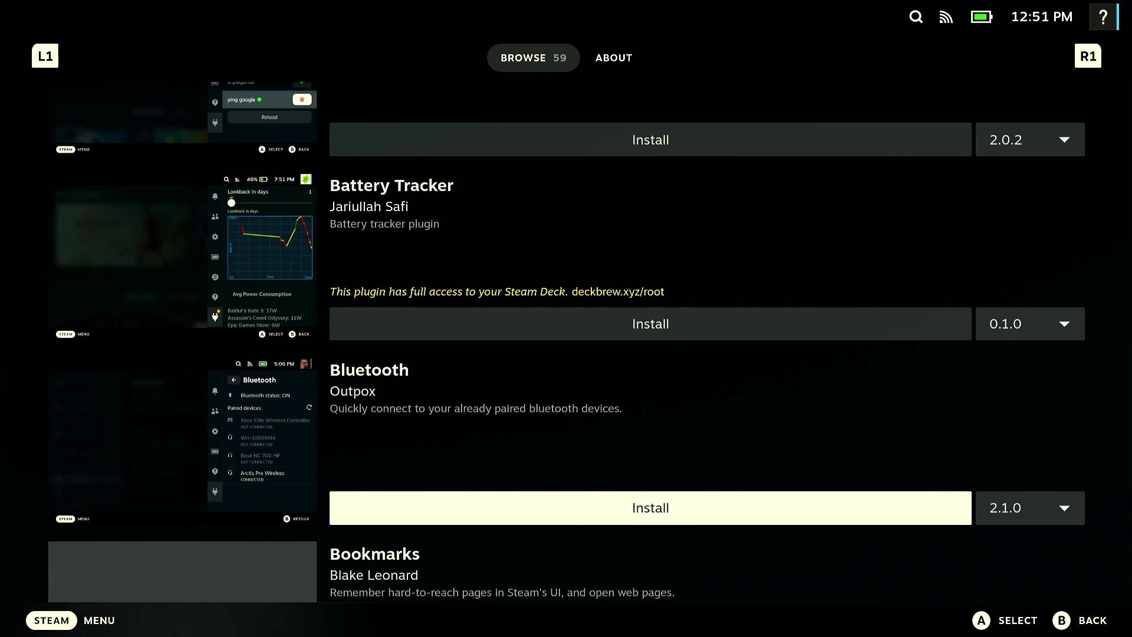
key("Down")
key("Up")
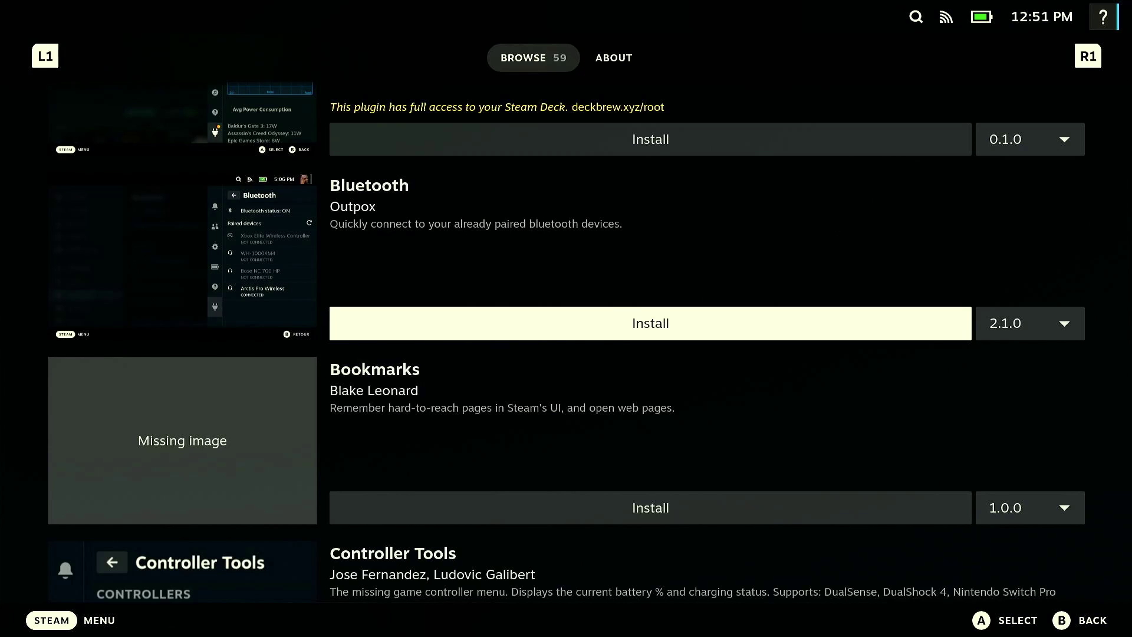
key("Down")
key("Down")
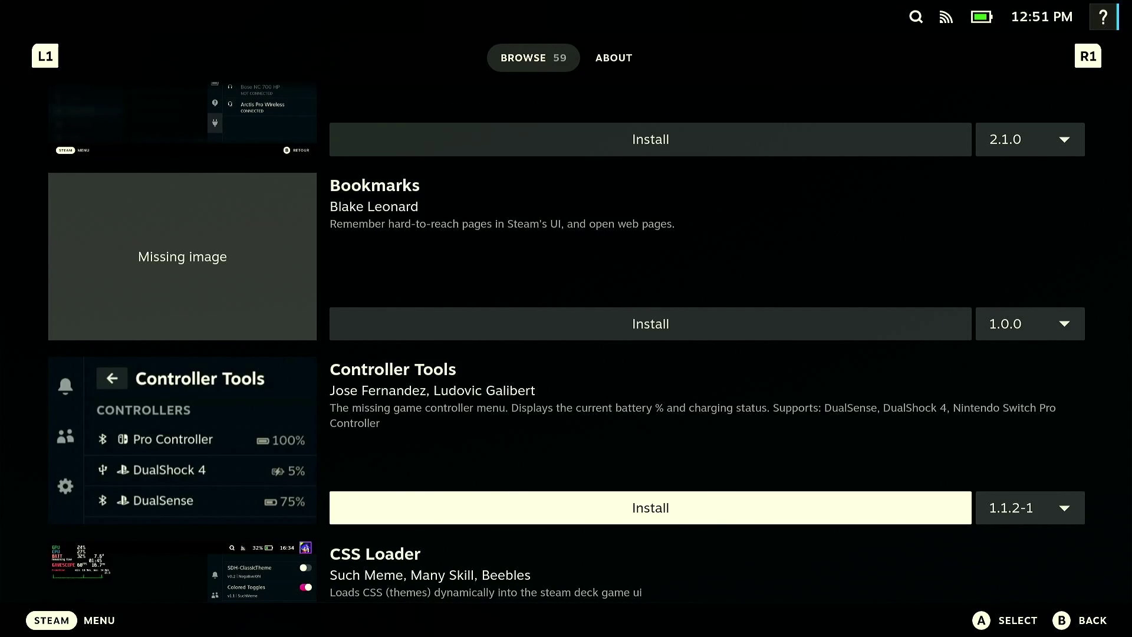
key("Down")
key("Down")
key("Down")
key("Down")
key("Down")
key("Down")
key("Down")
key("Down")
key("Down")
key("Down")
key("Down")
key("Down")
key("Down")
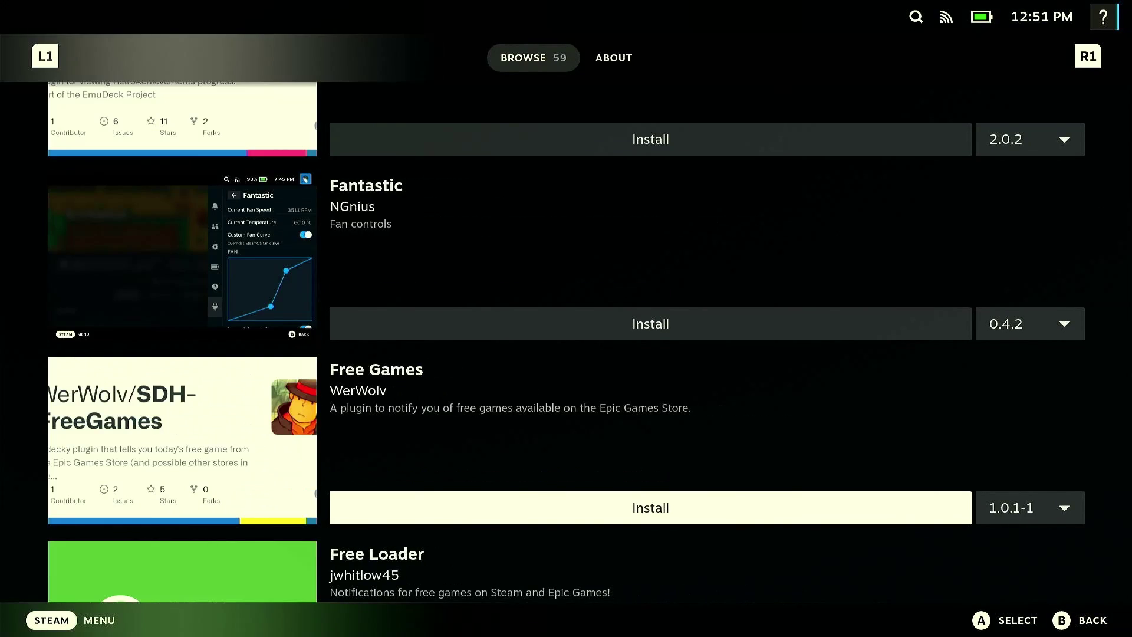
key("Down")
key("Down")
key("Down")
key("Down")
key("Down")
key("Down")
key("Down")
key("Down")
key("Down")
key("Down")
key("Down")
key("Down")
key("Down")
key("Down")
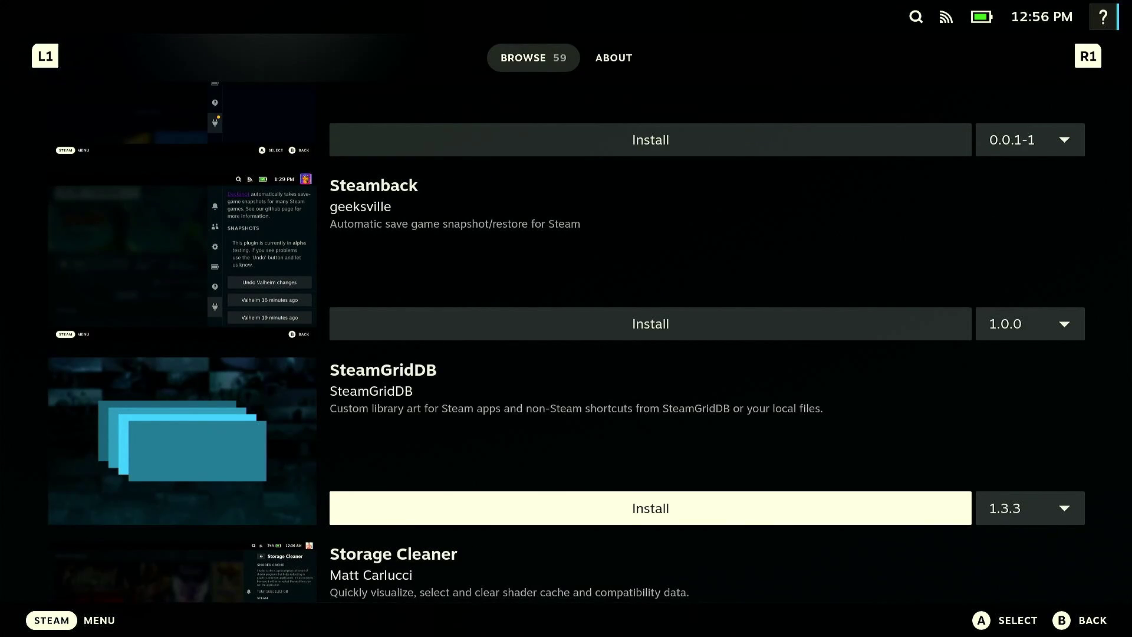
- Install SteamGridDB 1.3.3 and go back to the home screen
key("Return")
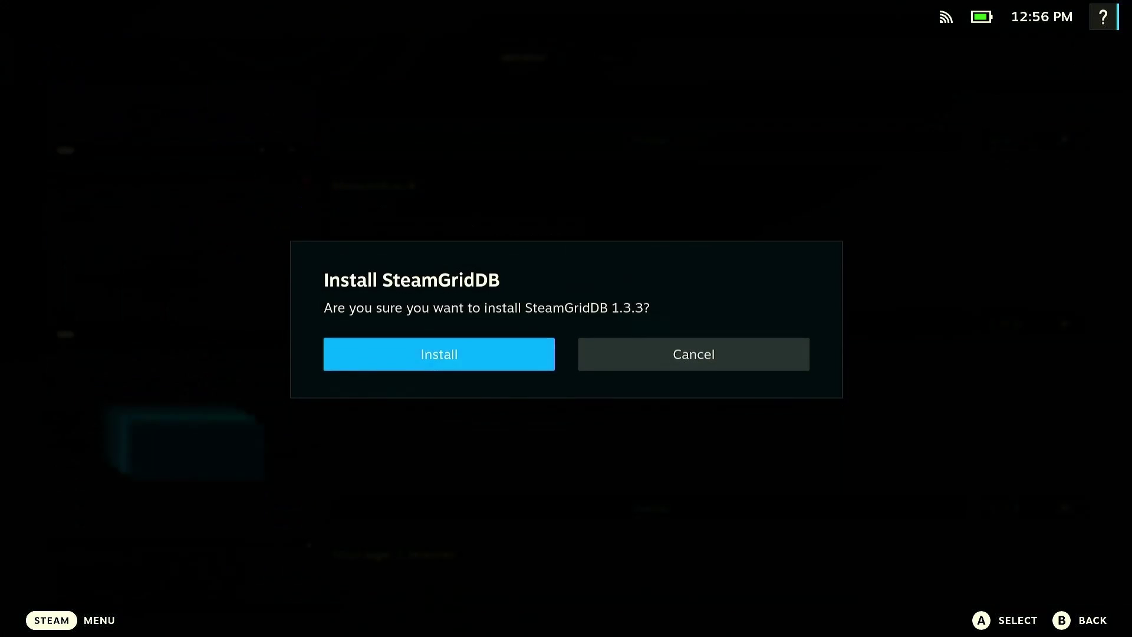
key("Return")
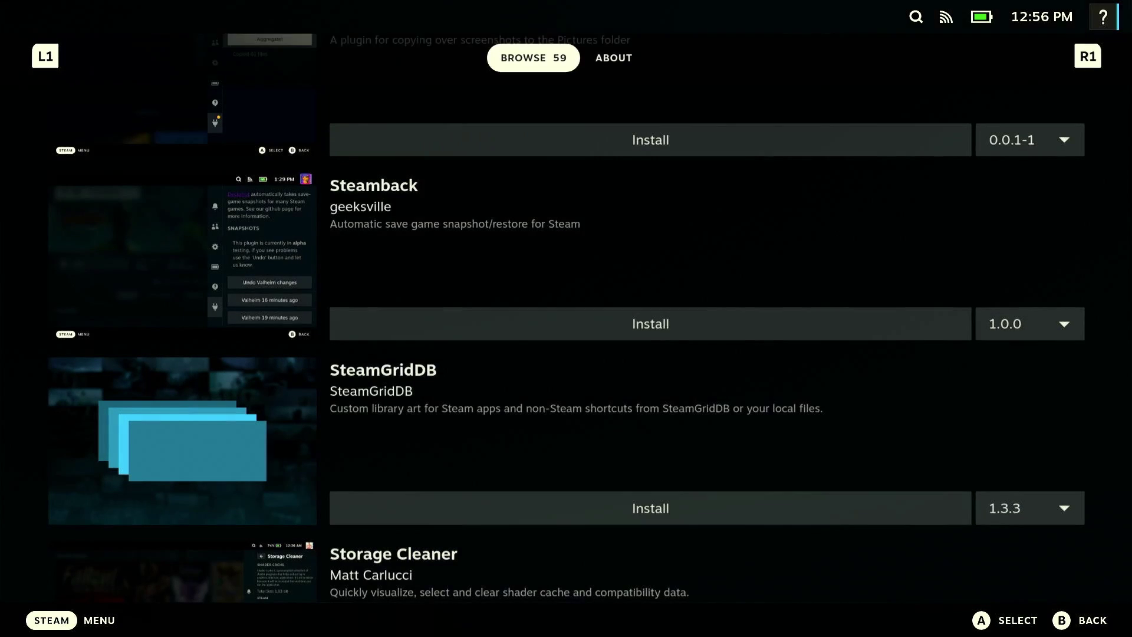
key("Escape")
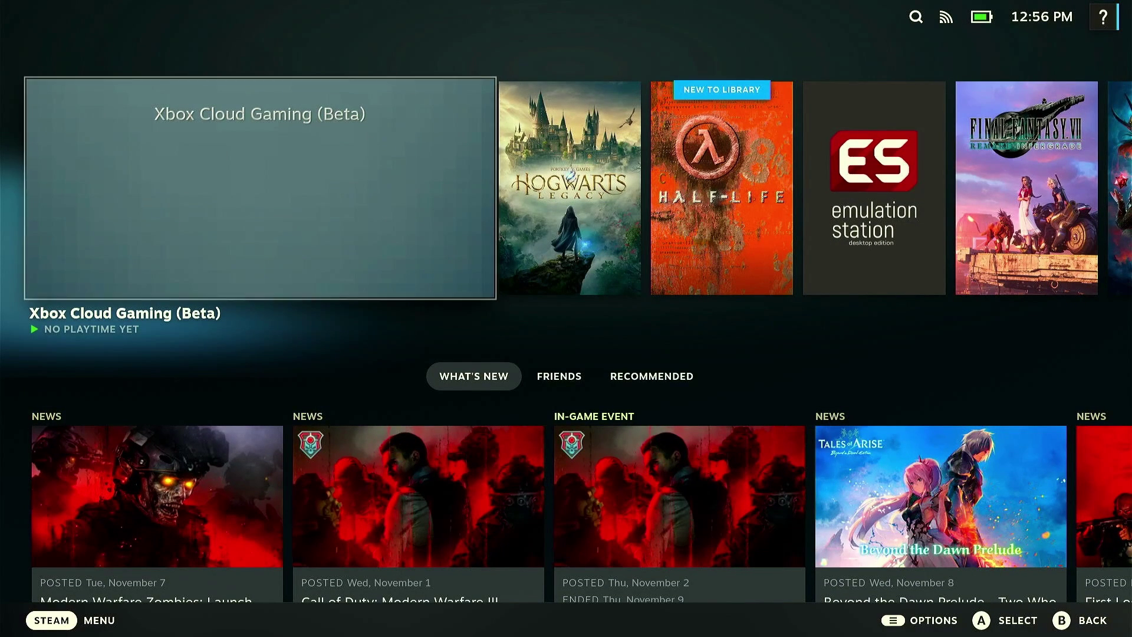
- Apply the first dark CLOUD GAMING capsule to Xbox Cloud Gaming (Beta) via Change Artwork
key("Menu")
key("Down")
key("Down")
key("Down")
key("Down")
key("Down")
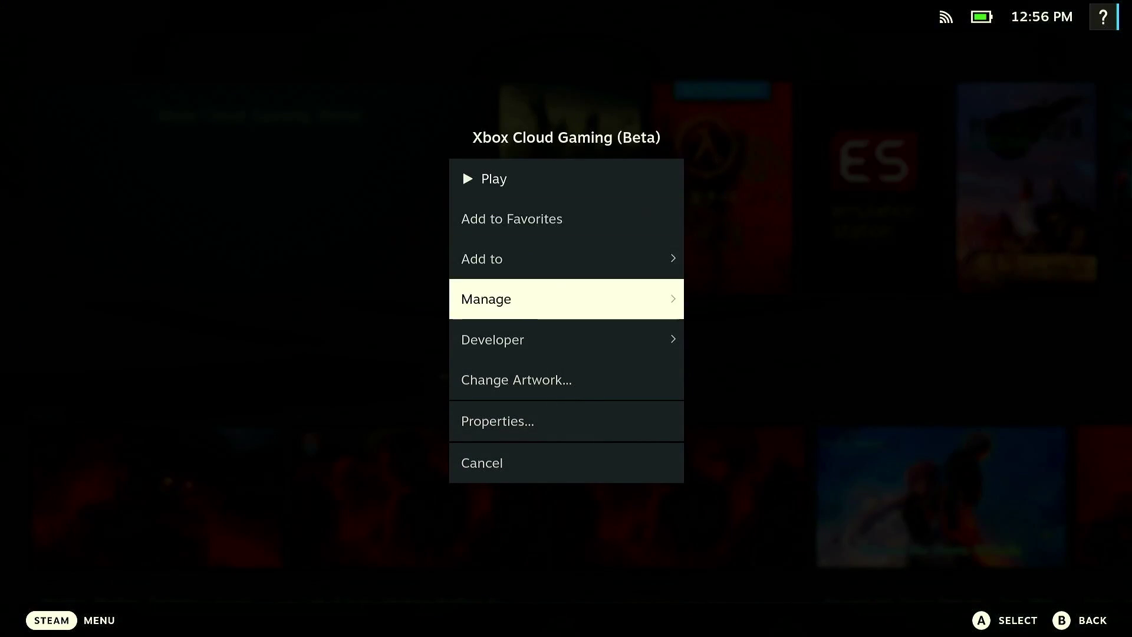
key("Return")
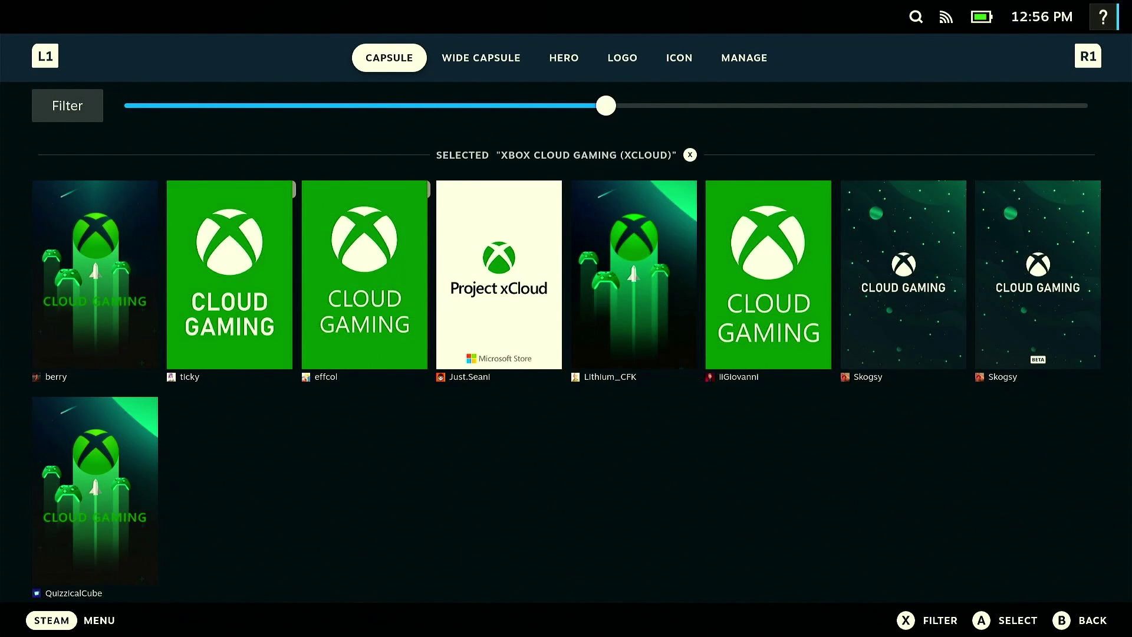
key("Page_Down")
key("Page_Up")
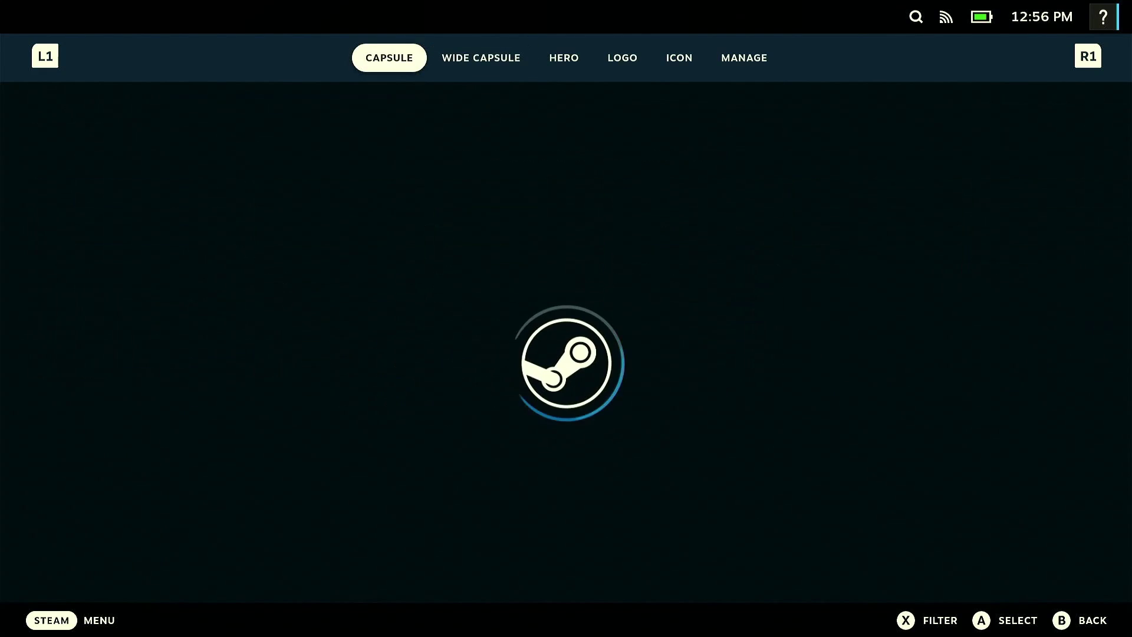
key("Down")
key("Down")
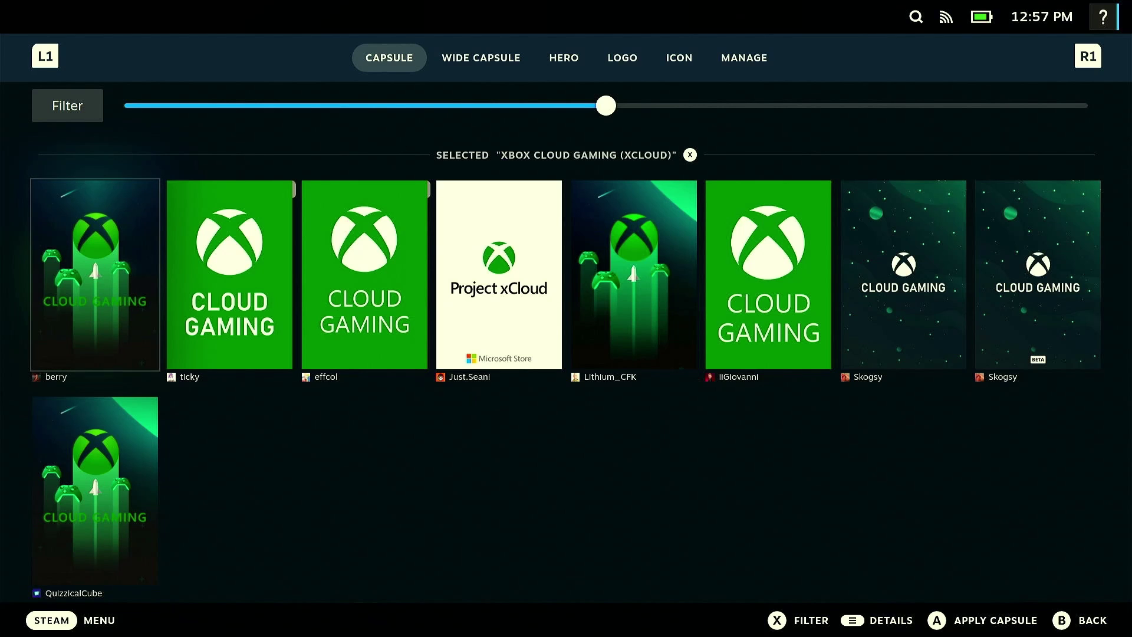
key("Return")
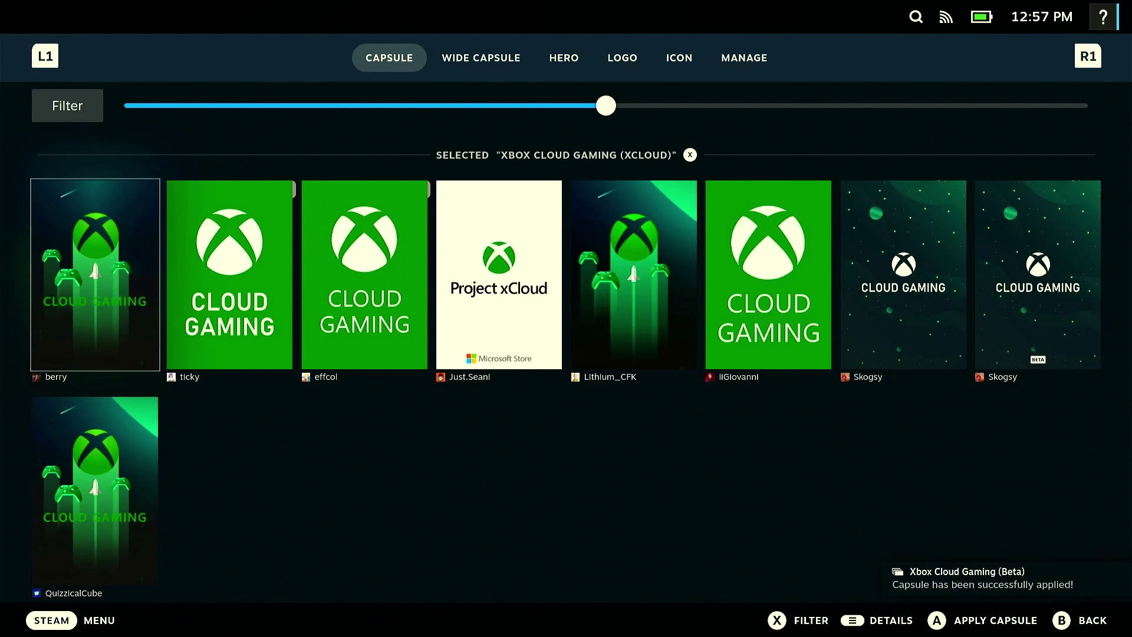
- Apply the dark controller art as the Wide Capsule
key("Right")
key("Tab")
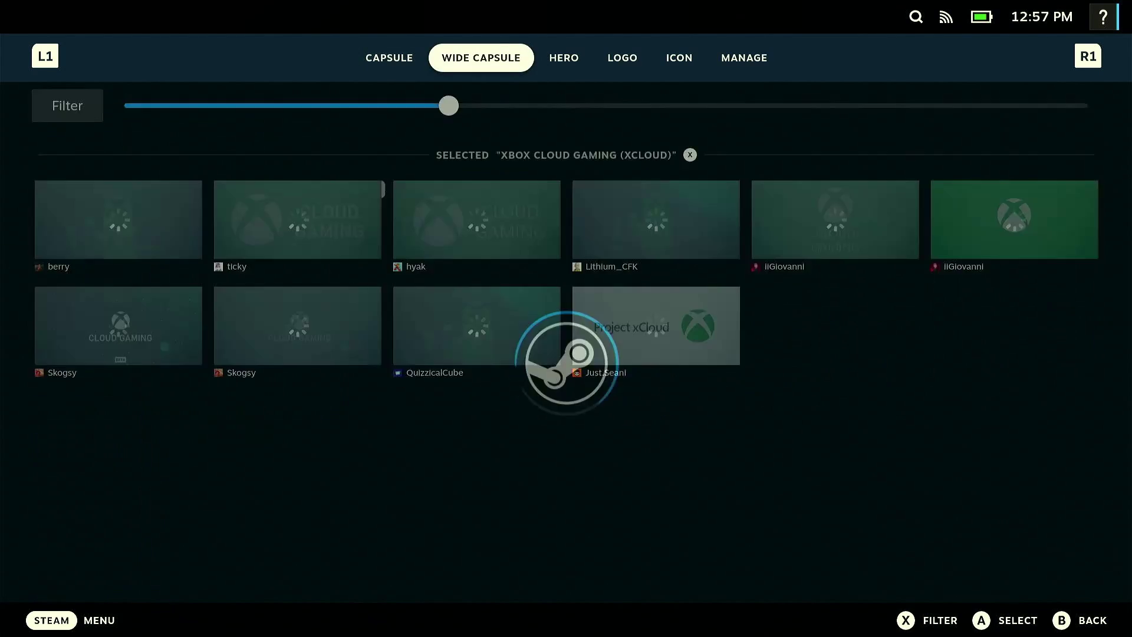
key("Down")
key("Down")
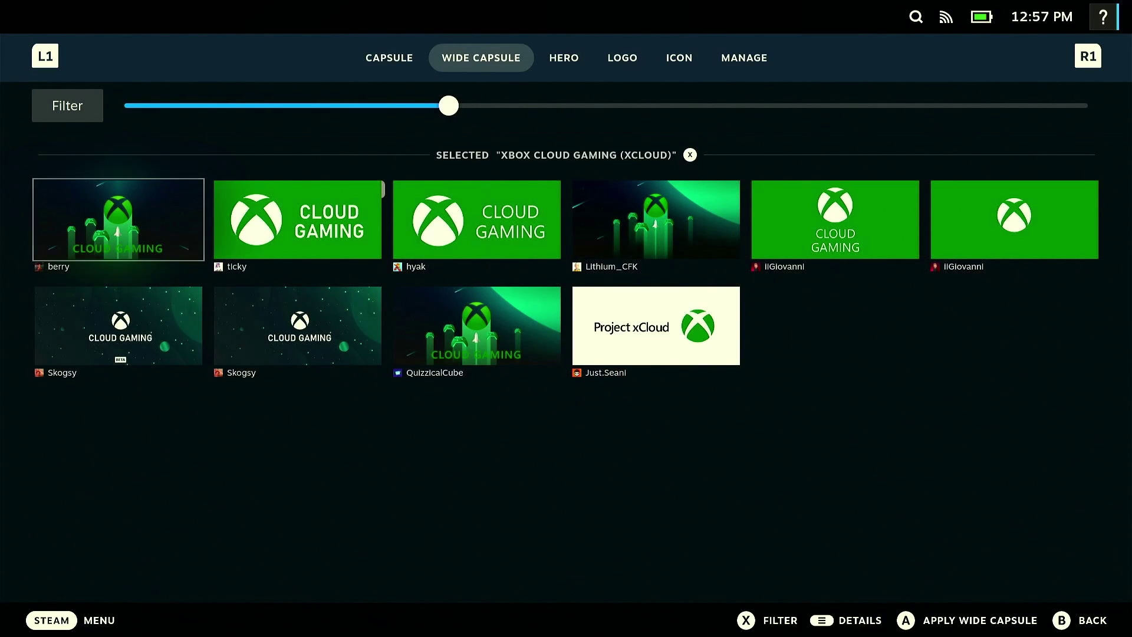
key("Return")
- Apply the rocket-and-clouds illustration as the Hero image
key("Tab")
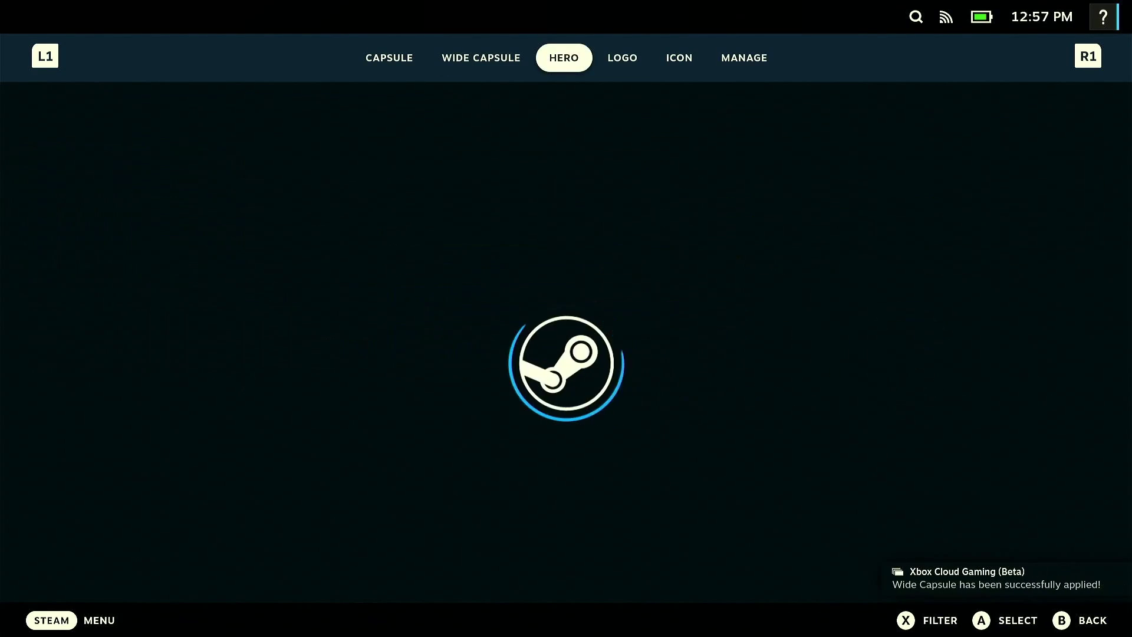
key("Down")
key("Down")
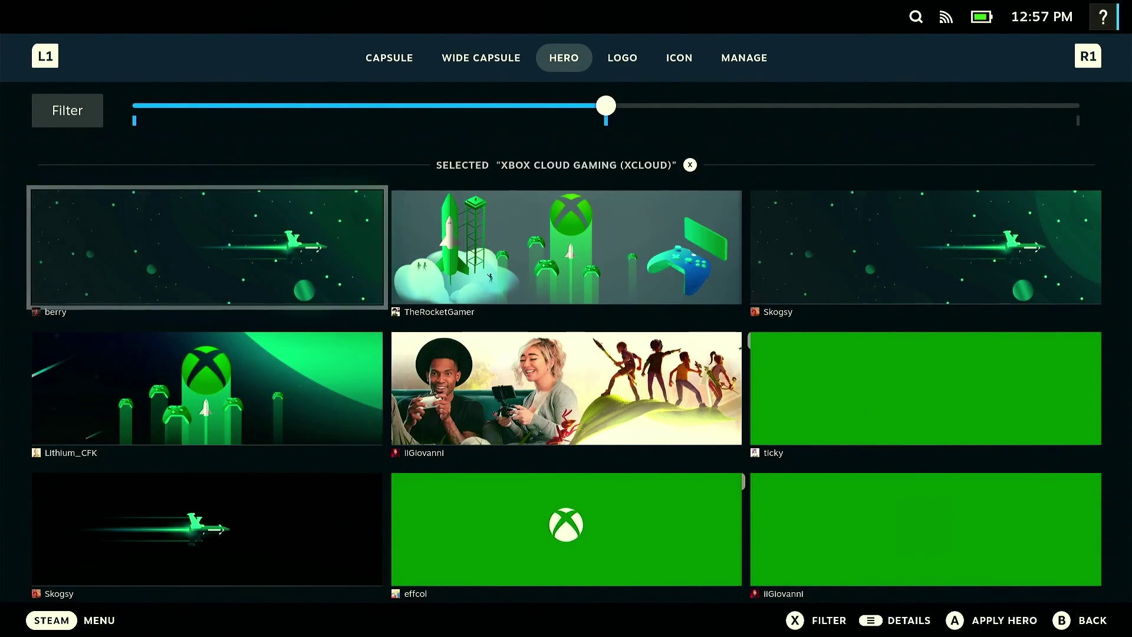
key("Right")
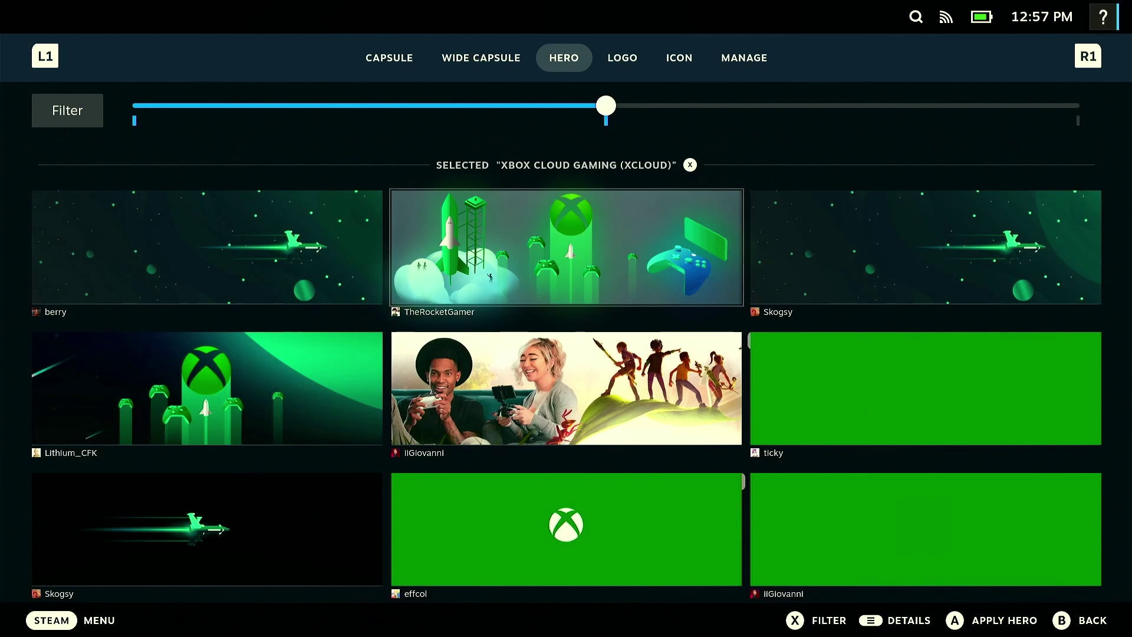
key("Return")
- Browse the logo choices, then select the green CLOUD GAMING icon on the Icon tab
key("Tab")
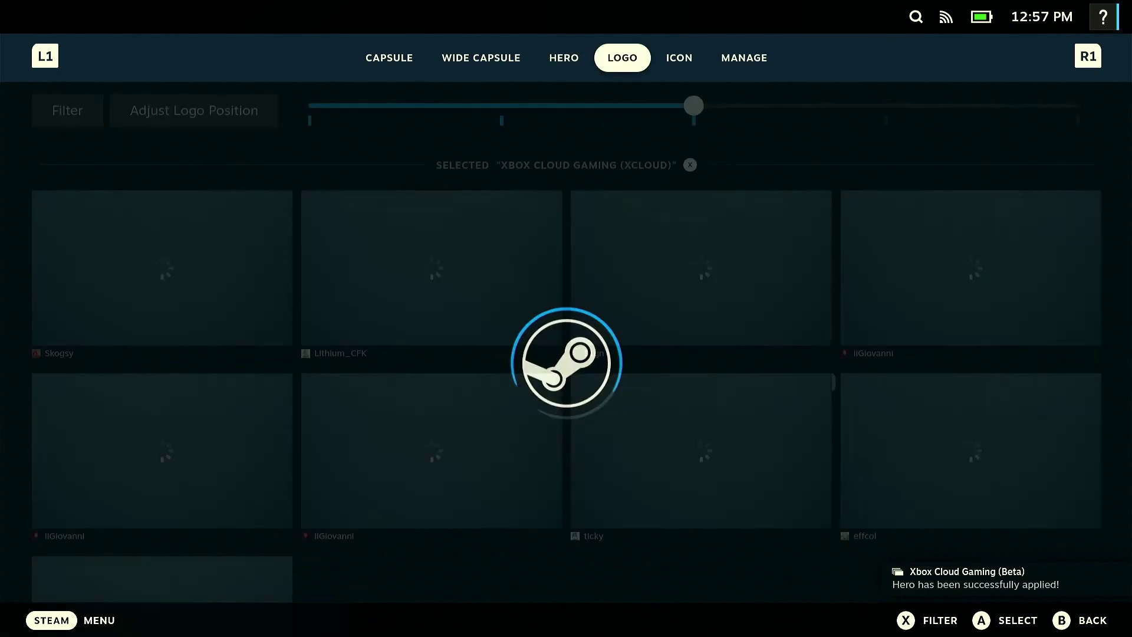
key("Down")
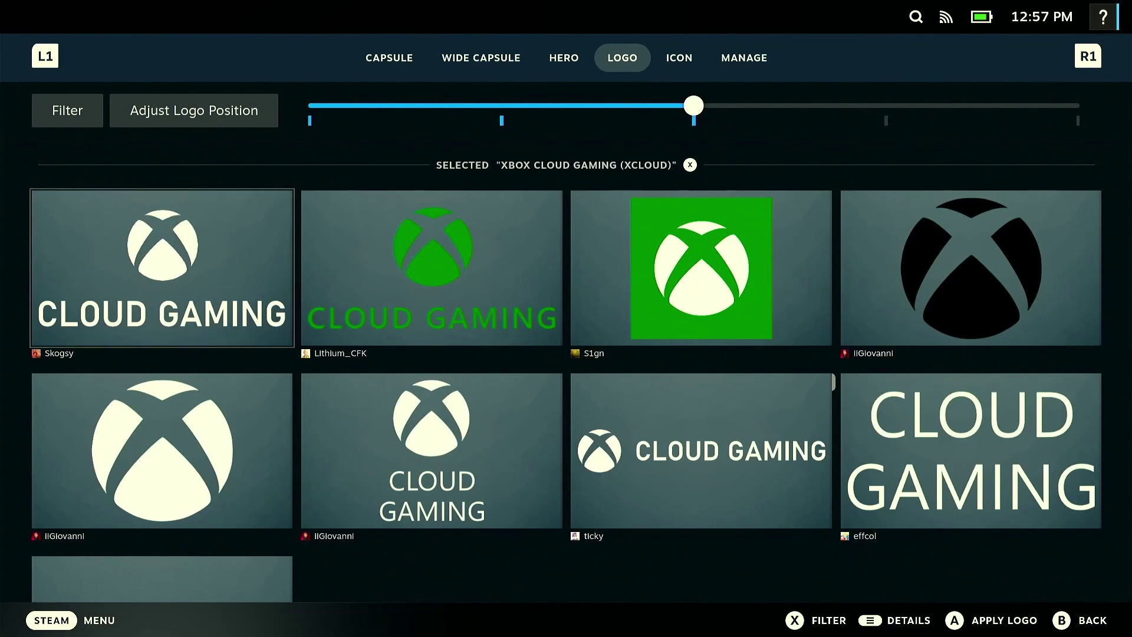
key("Right")
key("Right")
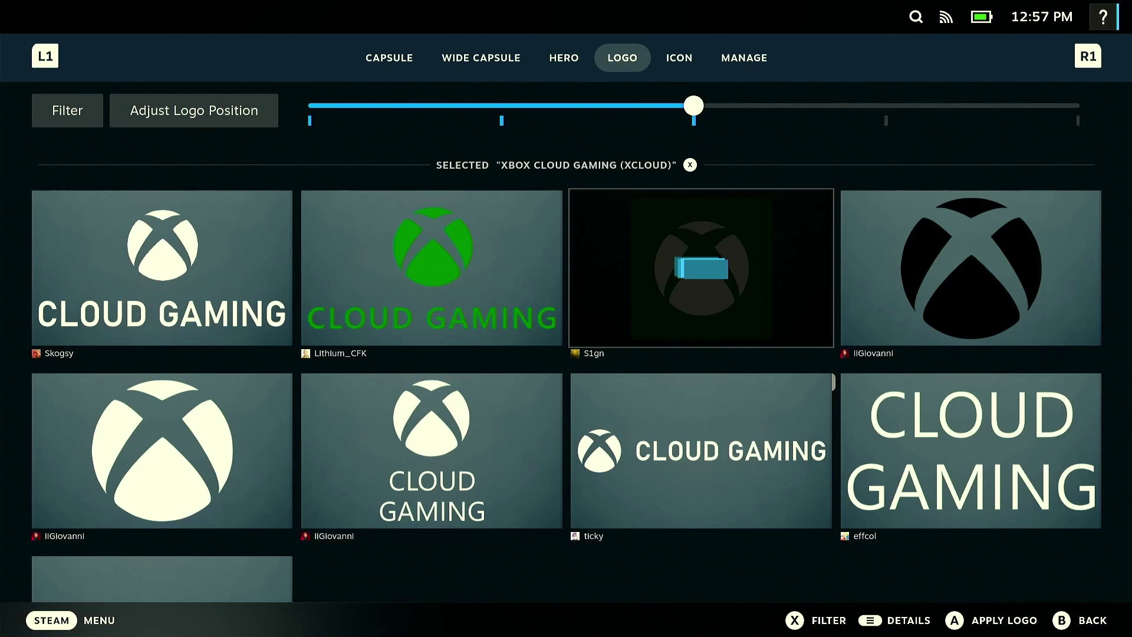
left_click(679, 57)
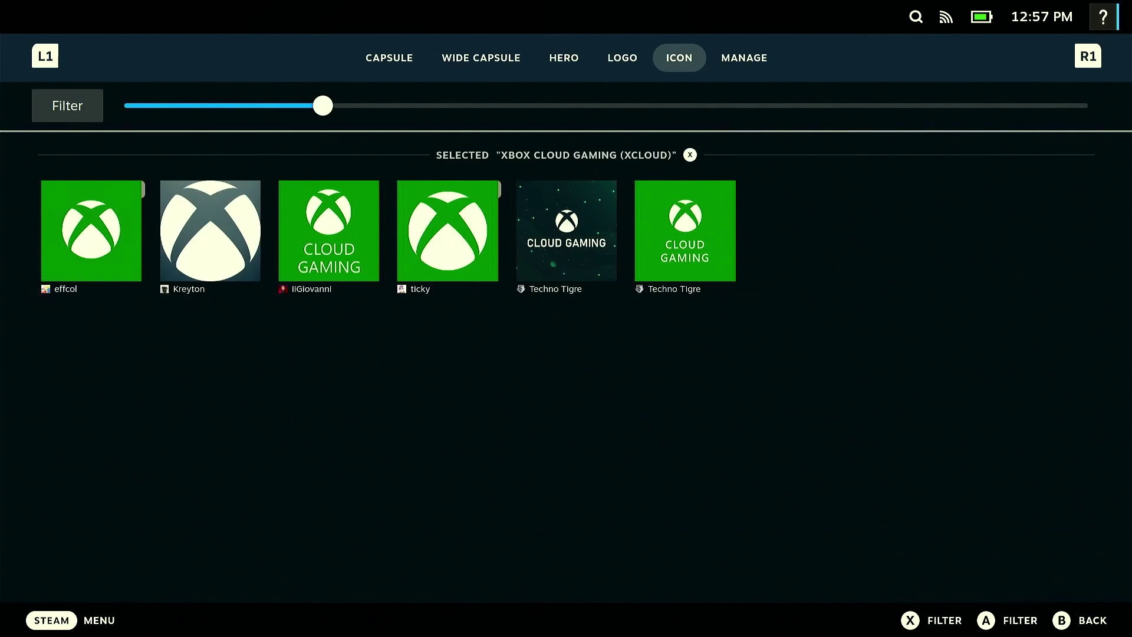
key("Down")
key("Right")
key("Right")
key("Right")
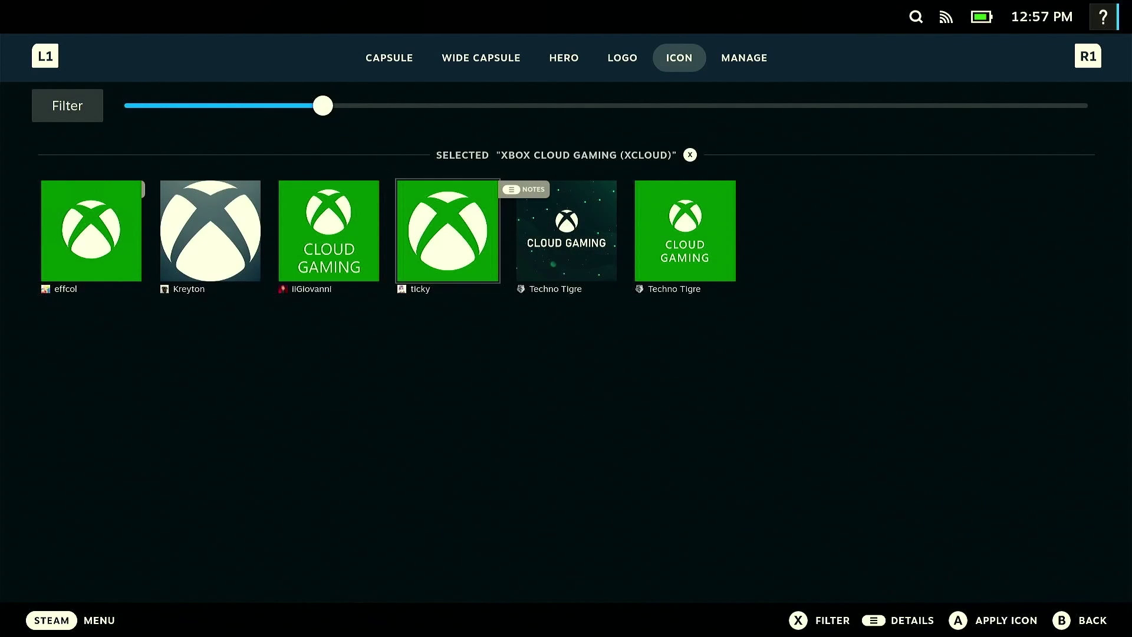
key("Right")
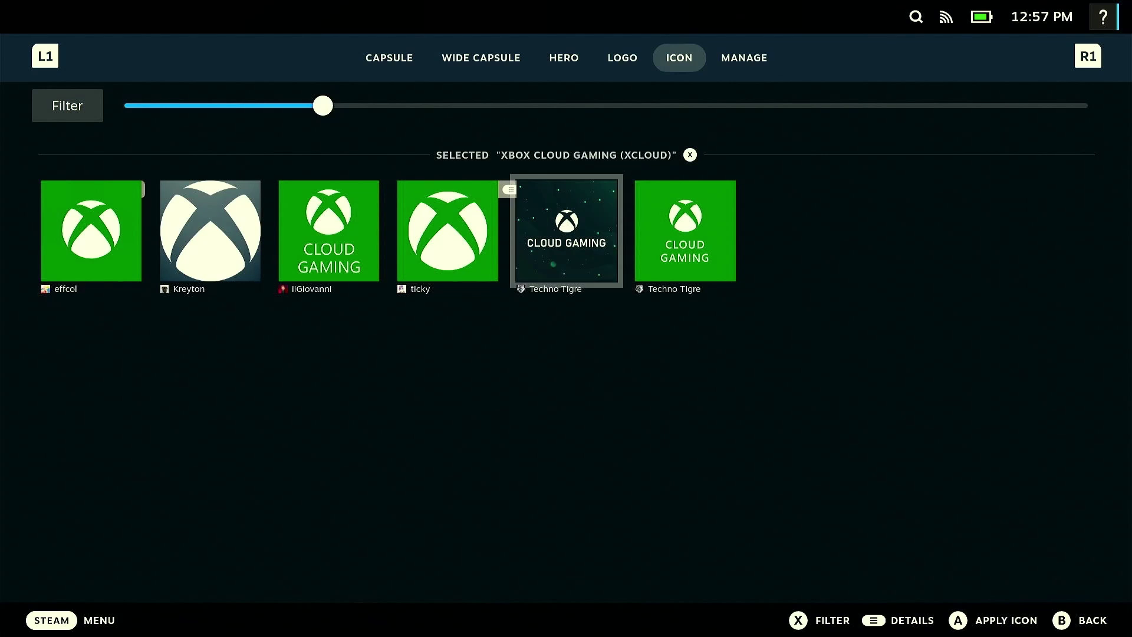
key("Left")
key("Left")
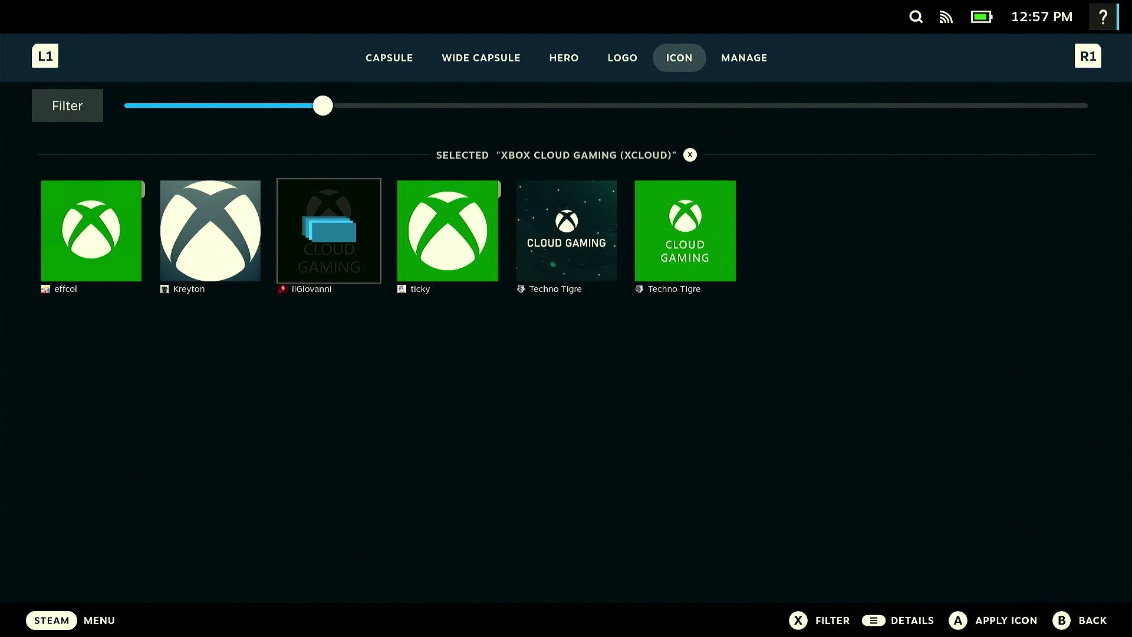
- Apply the green CLOUD GAMING icon and choose Restart Now to restart Steam
key("Return")
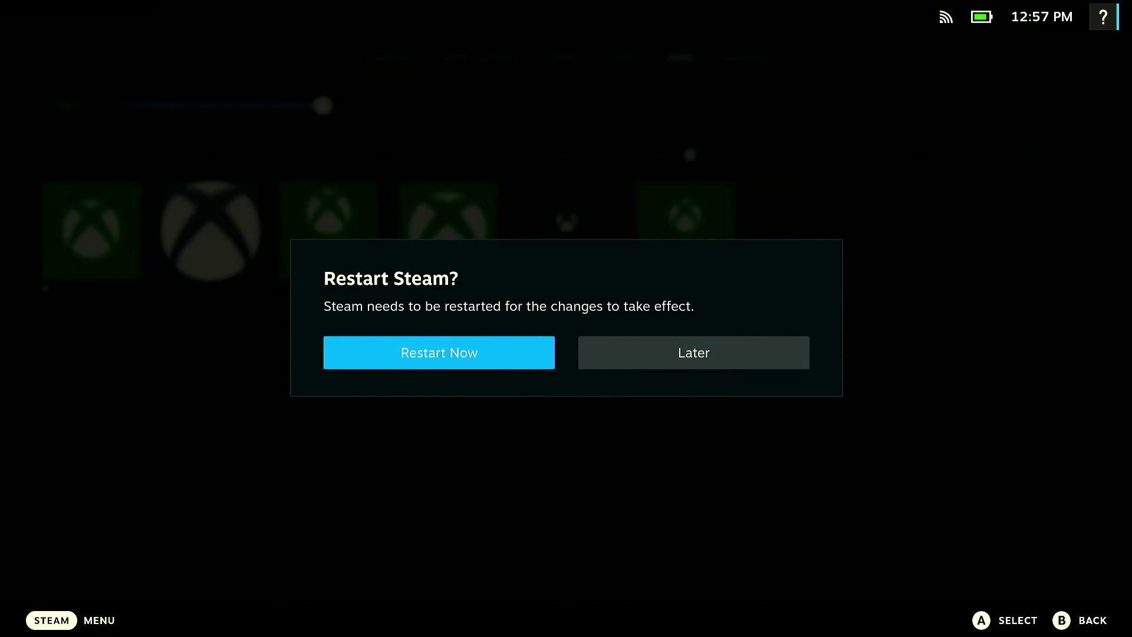
key("Right")
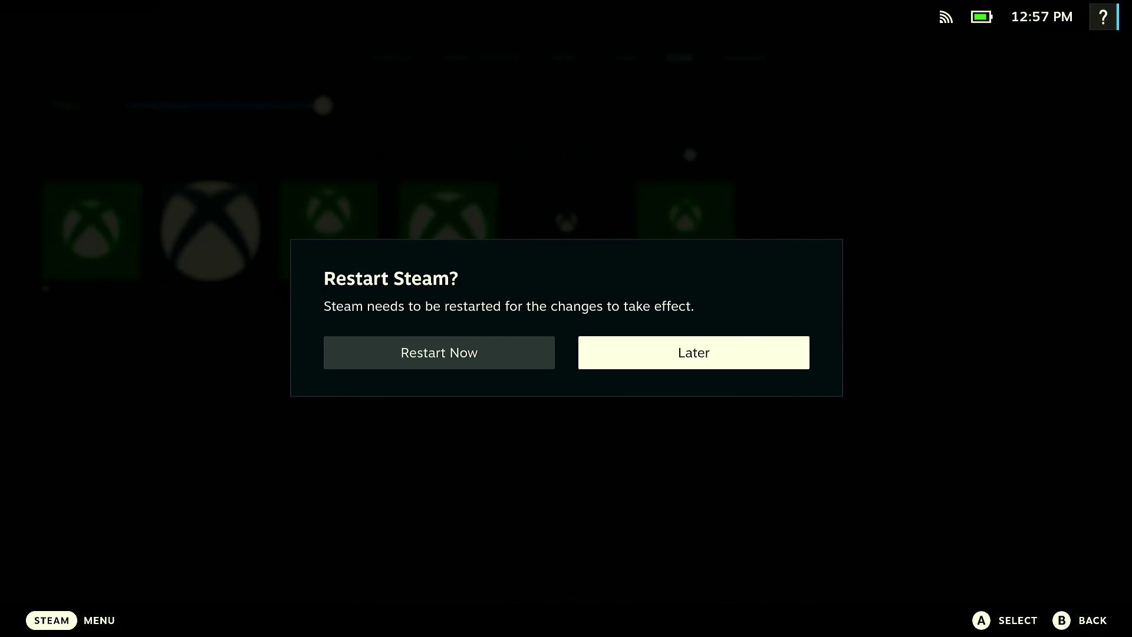
key("Left")
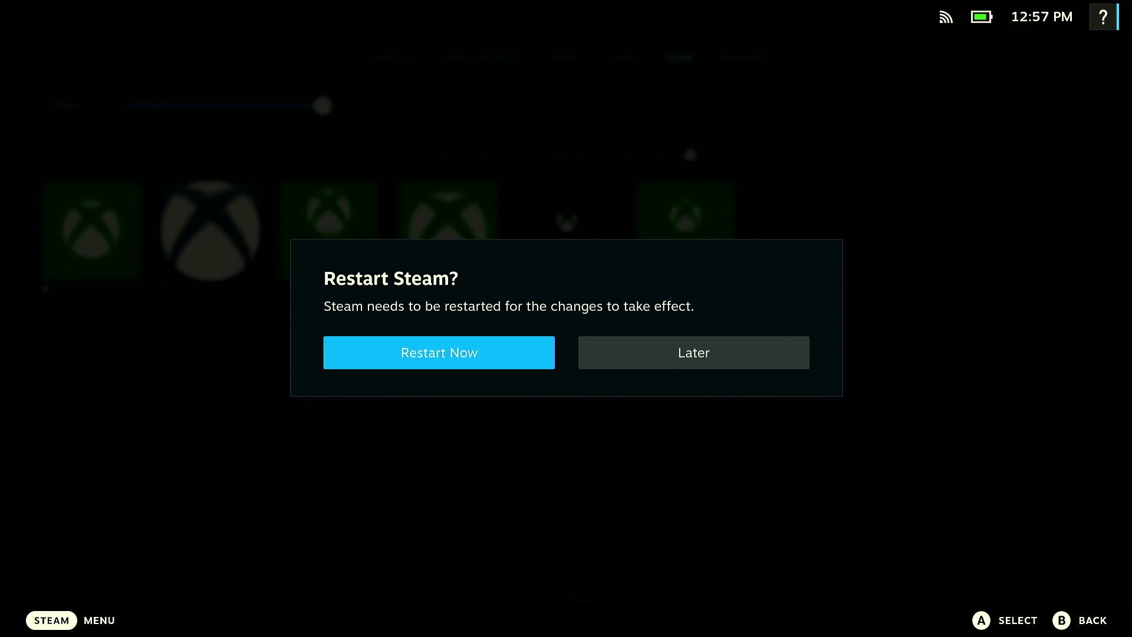
key("Return")
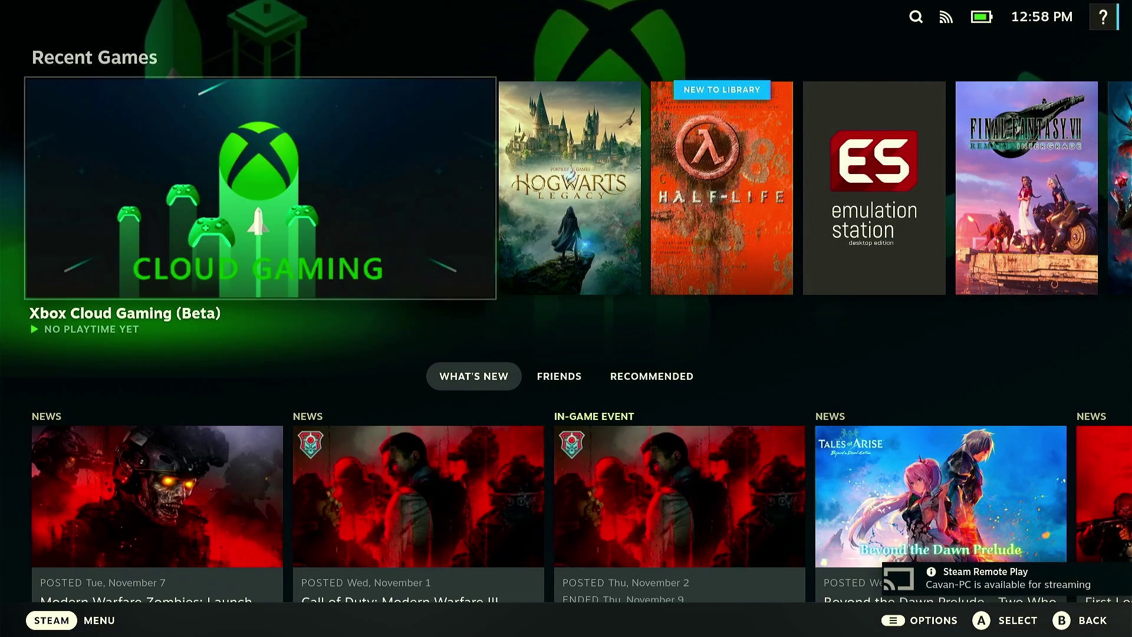
key("Return")
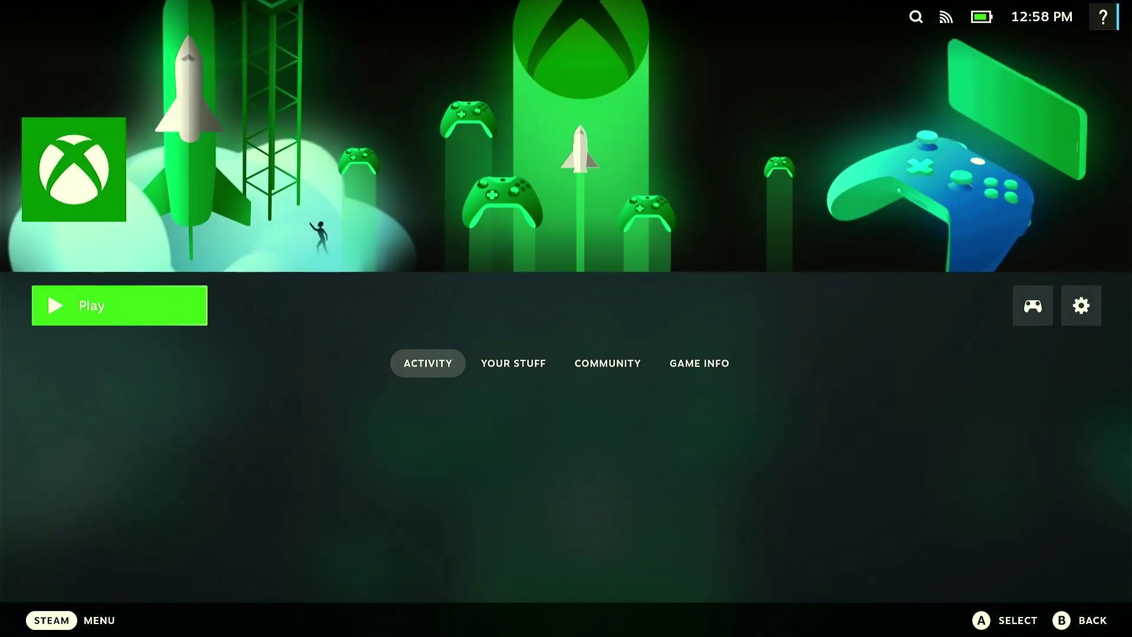
key("Escape")
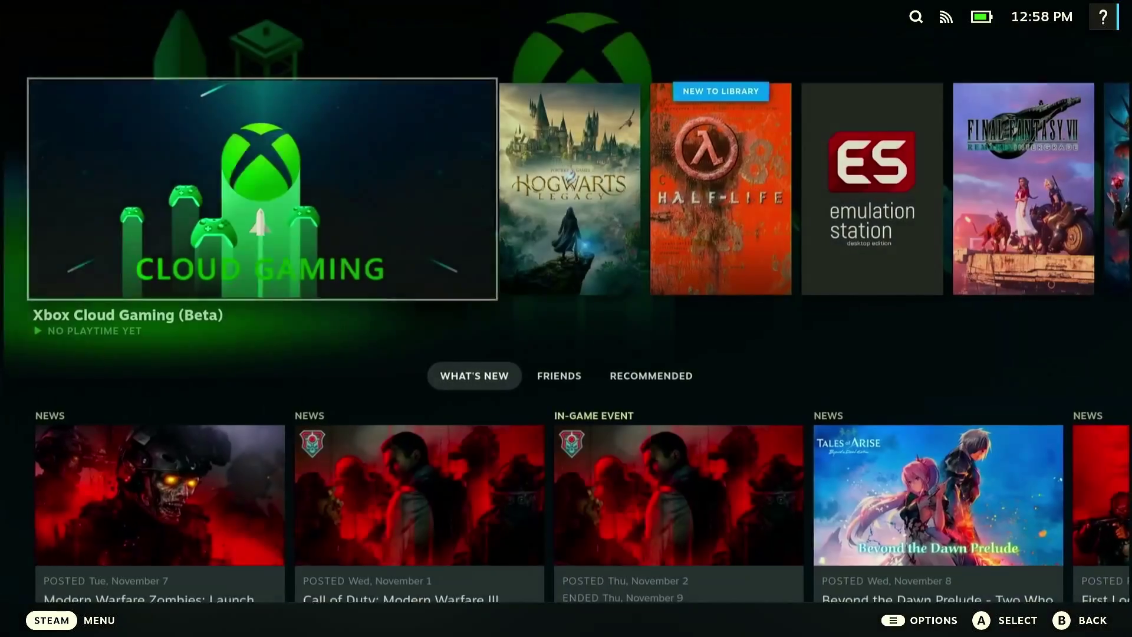
key("Return")
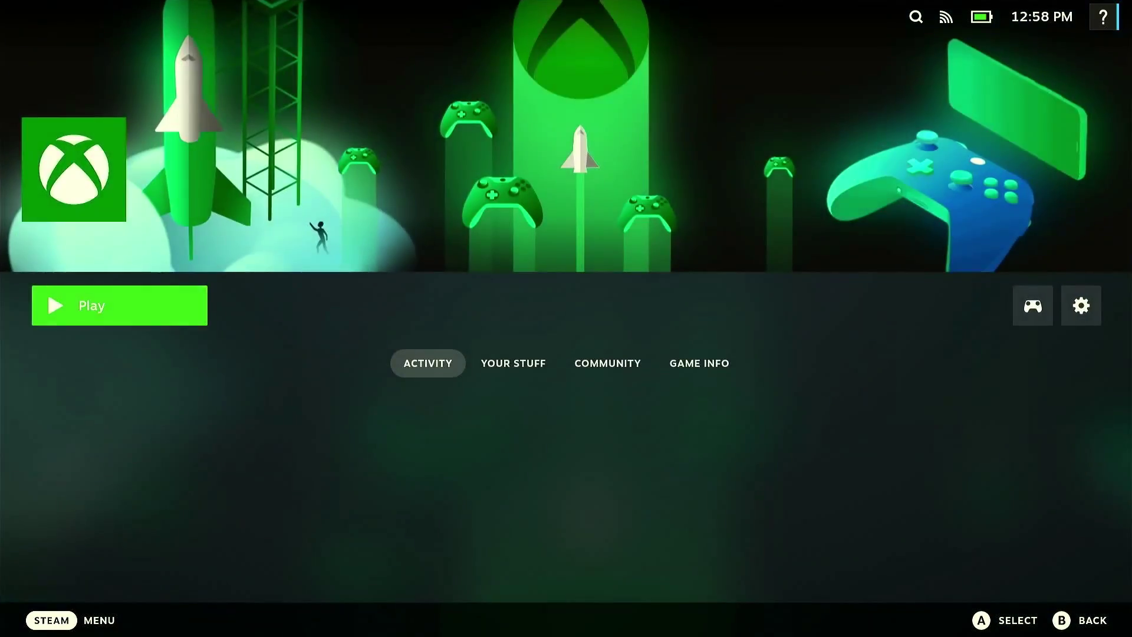
key("Right")
key("Right")
key("Return")
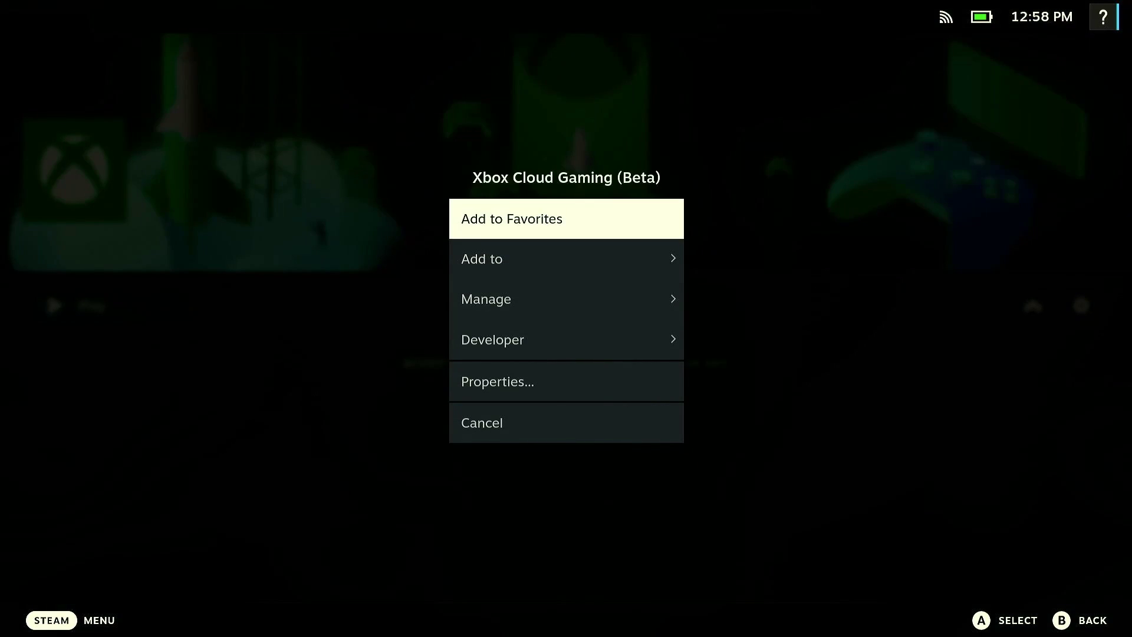
key("Escape")
key("Left")
key("Escape")
key("ctrl+1")
key("Escape")
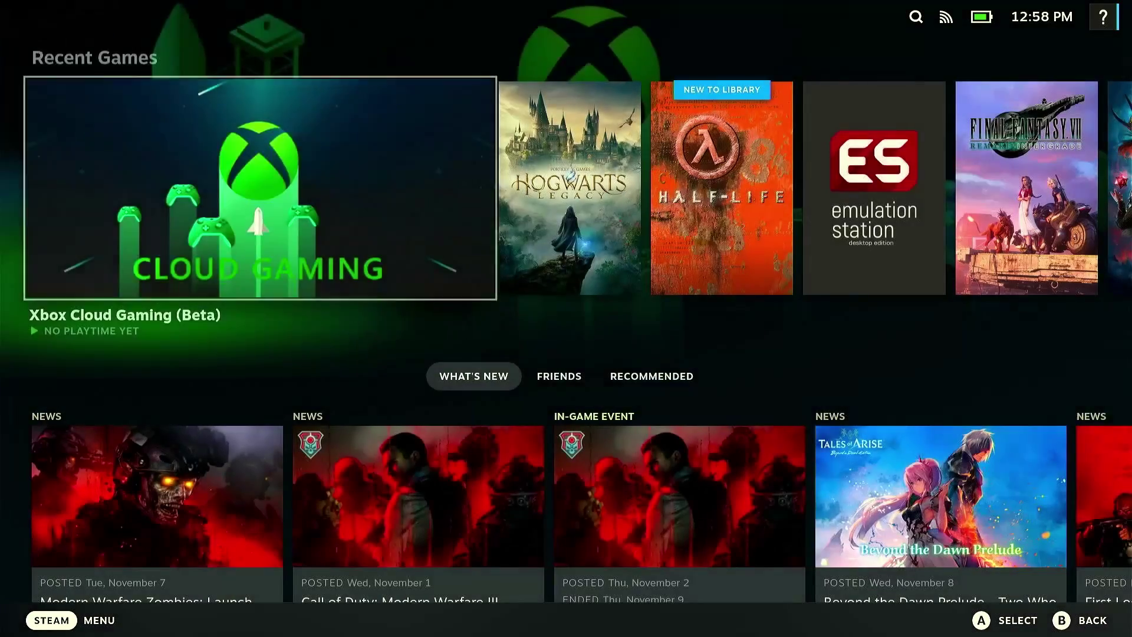